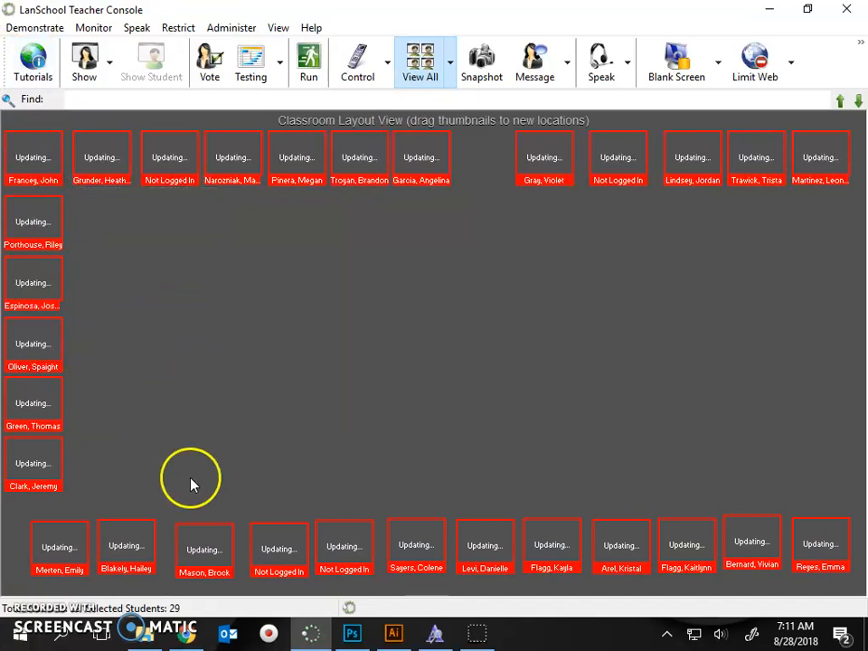
# Step: Show the teacher's screen to the students in windowed mode
pyautogui.click(110, 62)
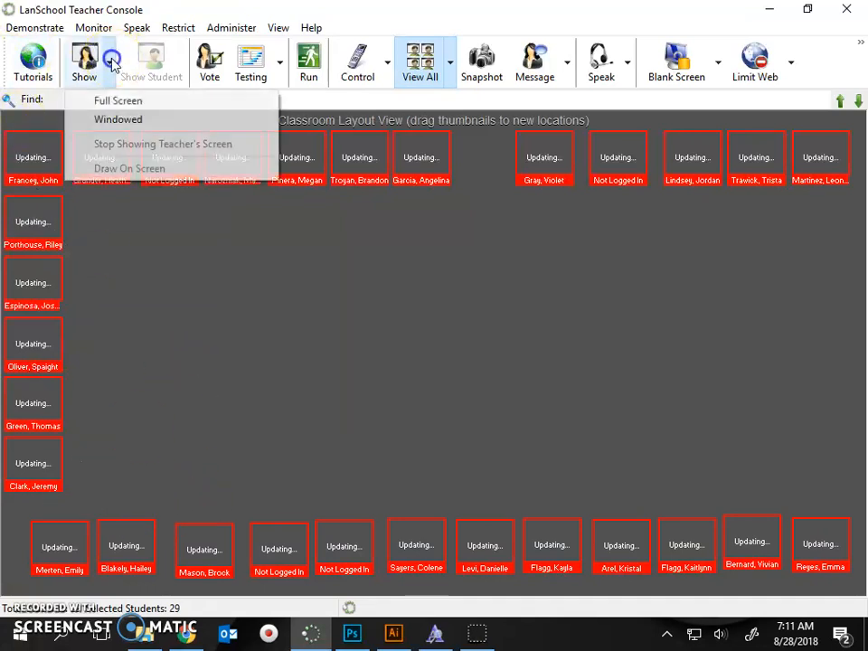
pyautogui.click(119, 119)
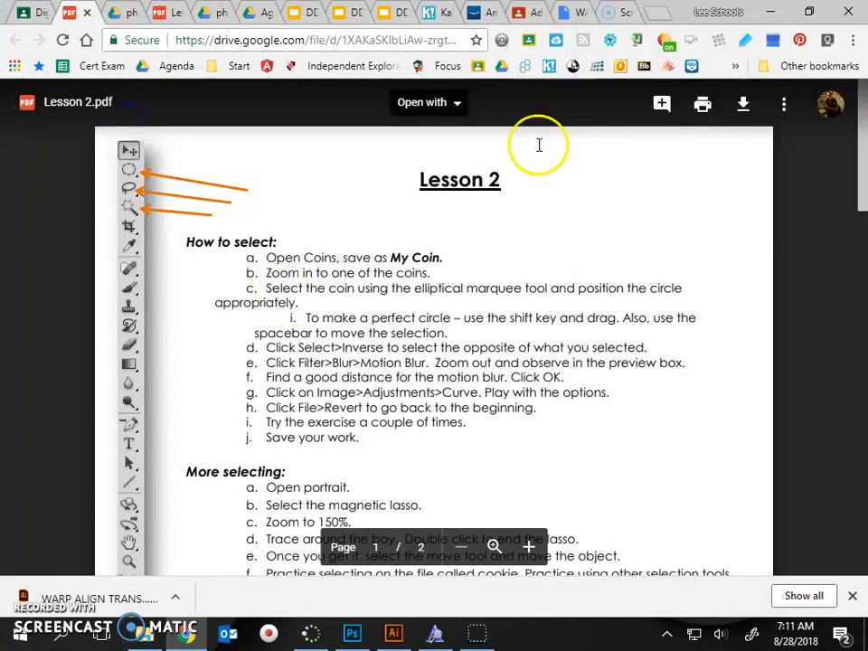
# Step: Look over the "How to select" and "More selecting" instructions in Lesson 2.pdf
pyautogui.scroll(-3, 335, 311)
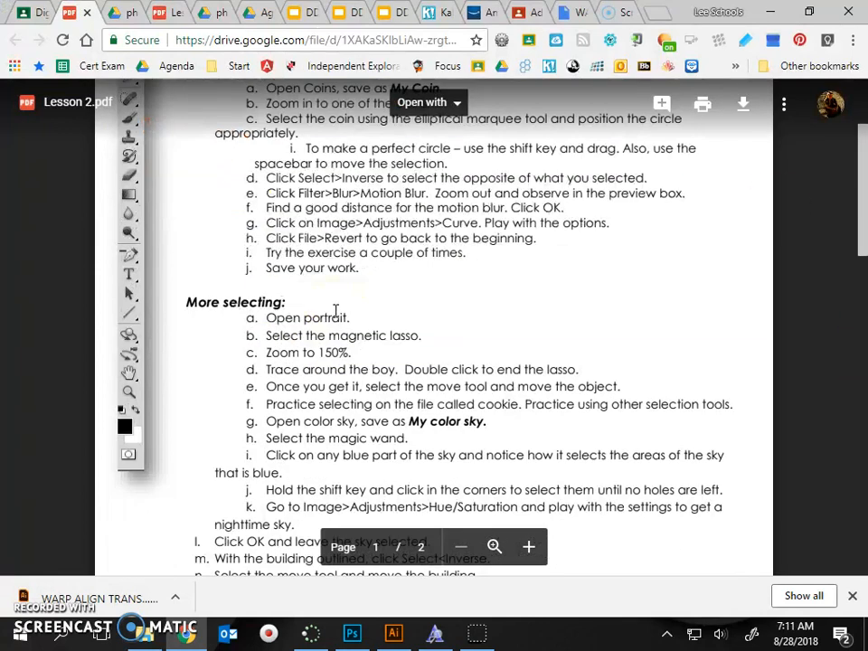
pyautogui.scroll(3, 334, 311)
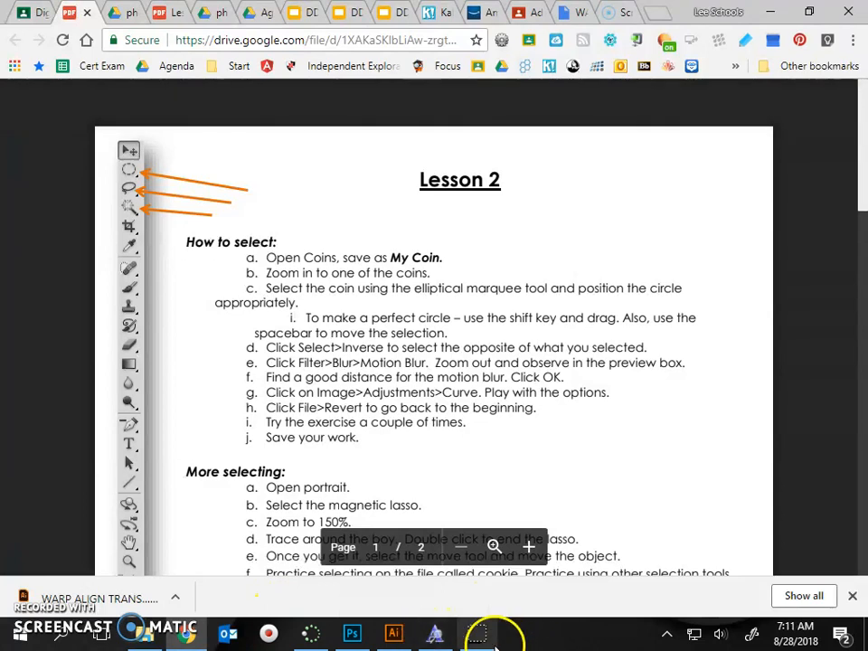
pyautogui.moveTo(438, 637)
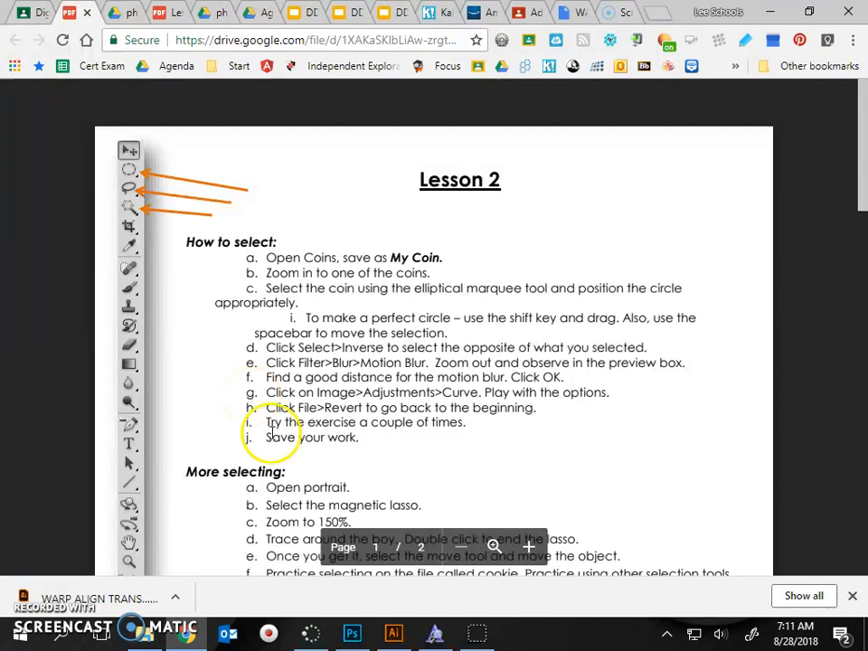
pyautogui.moveTo(355, 639)
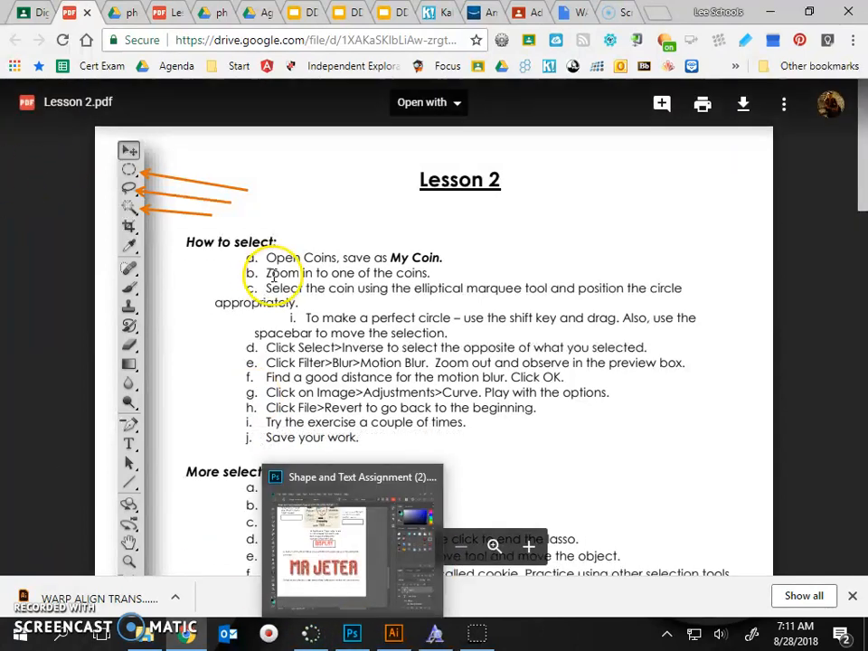
# Step: Download Coins.psd from the "photos for PS" folder in Google Drive and open it in Photoshop
pyautogui.click(116, 12)
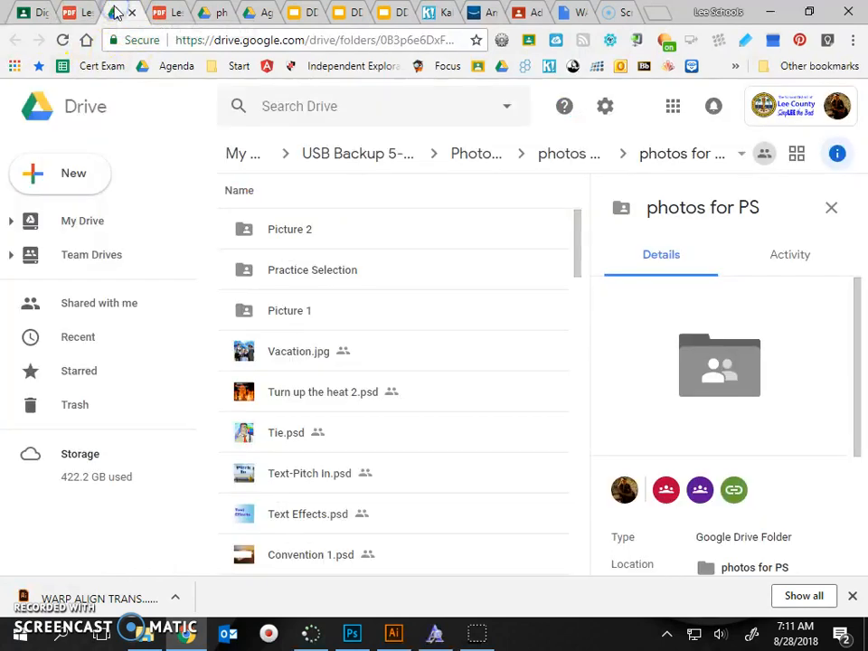
pyautogui.scroll(-2, 351, 404)
pyautogui.scroll(-1, 351, 410)
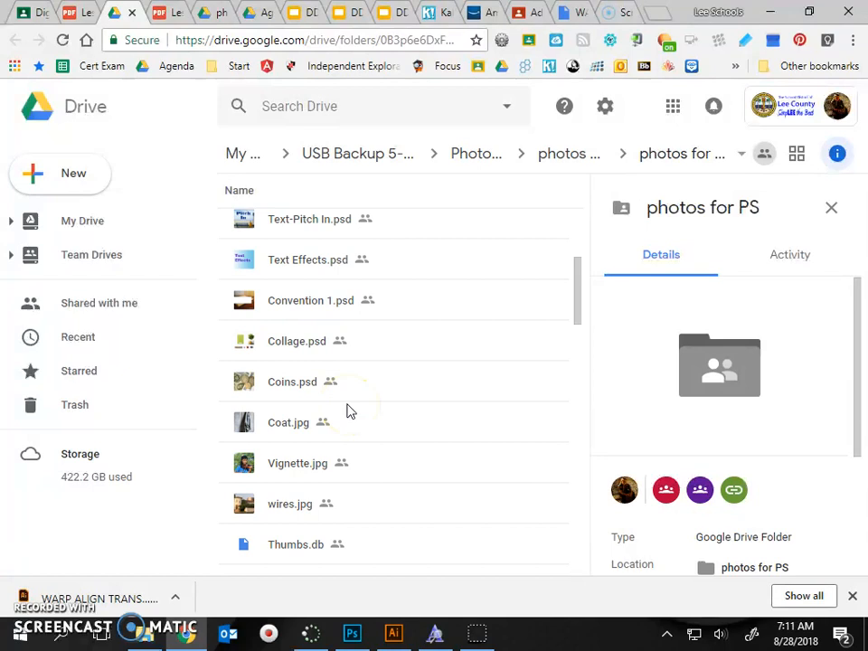
pyautogui.click(289, 383)
pyautogui.rightClick(287, 382)
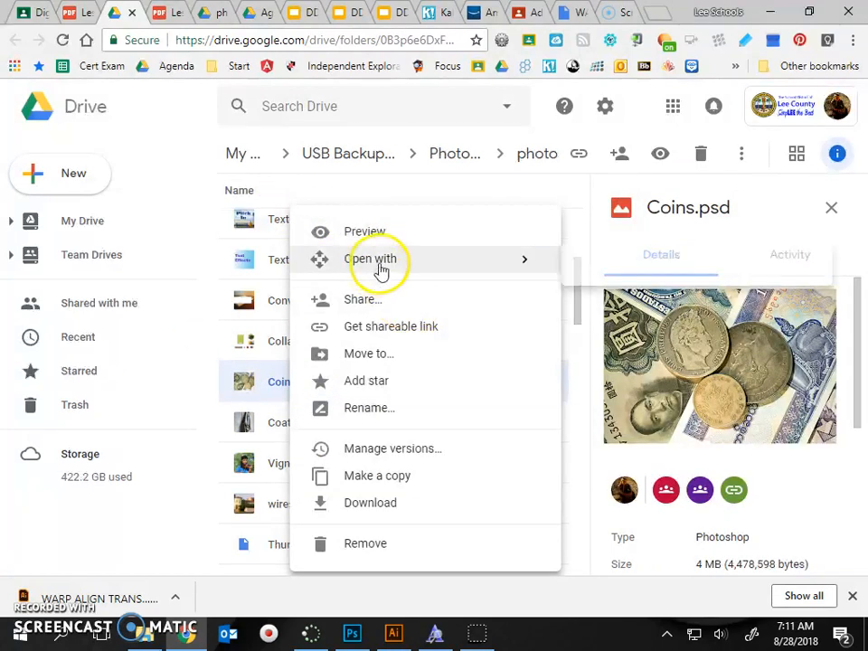
pyautogui.moveTo(380, 263)
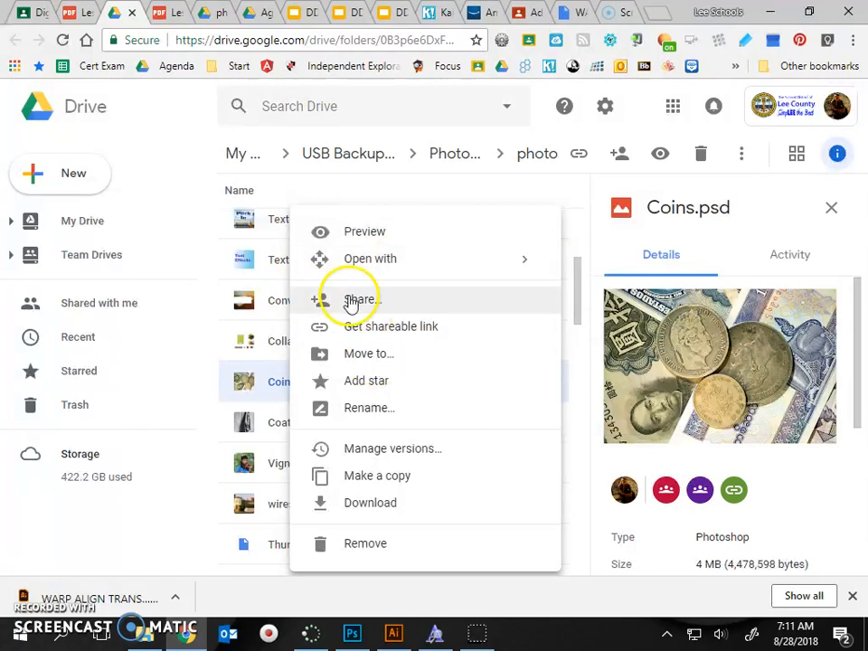
pyautogui.click(368, 507)
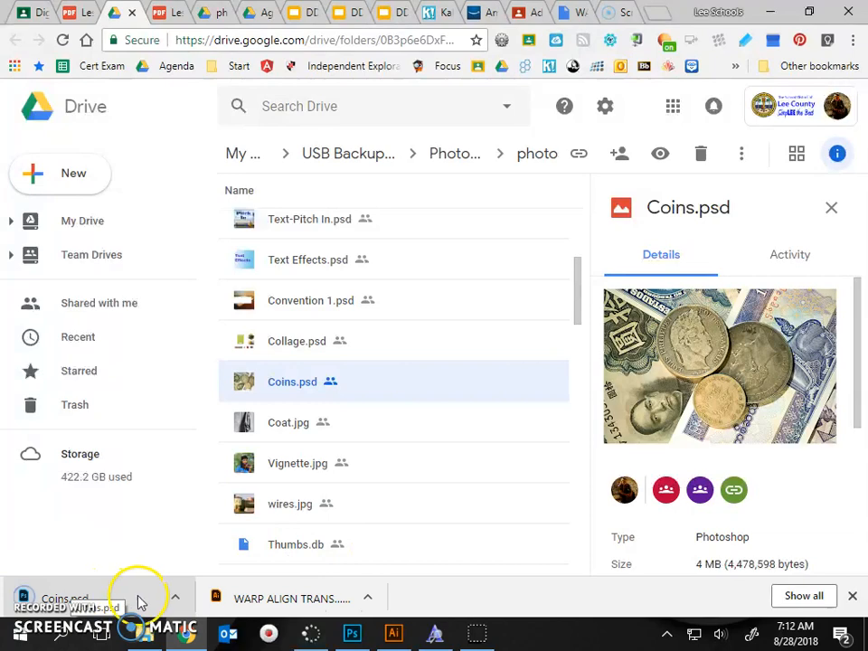
pyautogui.click(150, 600)
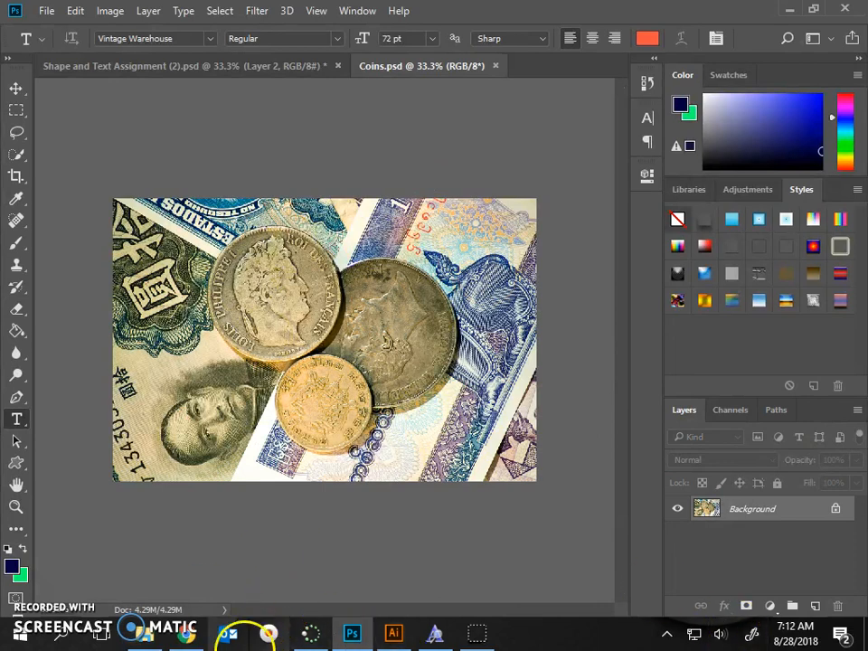
# Step: Switch to Chrome, reread the coin selection instructions in Lesson 2.pdf, and return to Photoshop
pyautogui.click(186, 636)
pyautogui.click(37, 9)
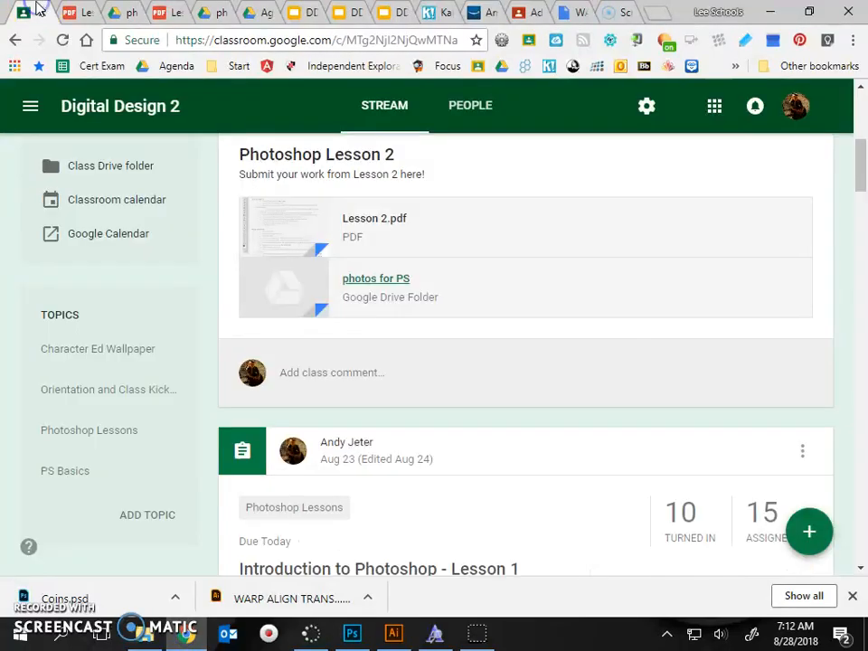
pyautogui.click(76, 10)
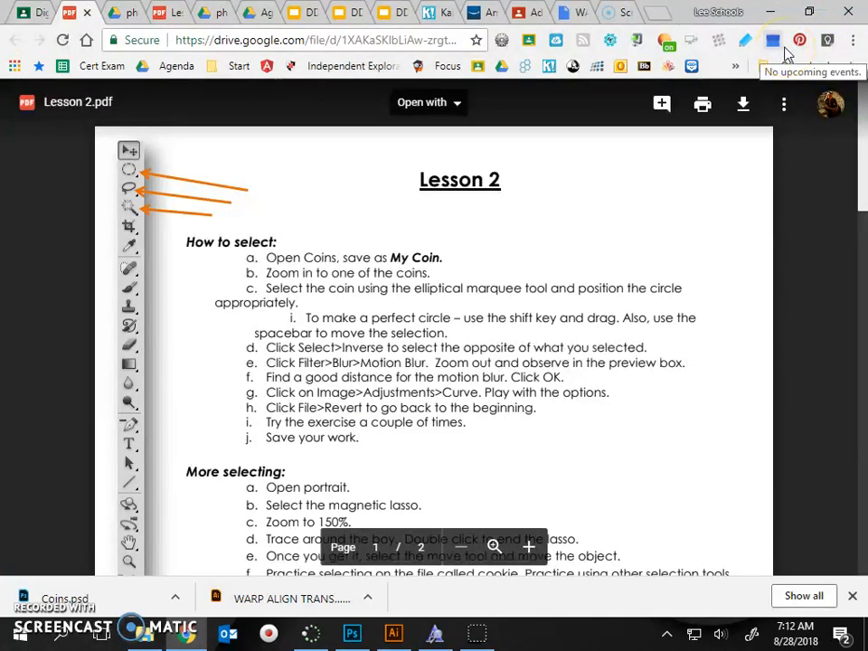
pyautogui.click(773, 11)
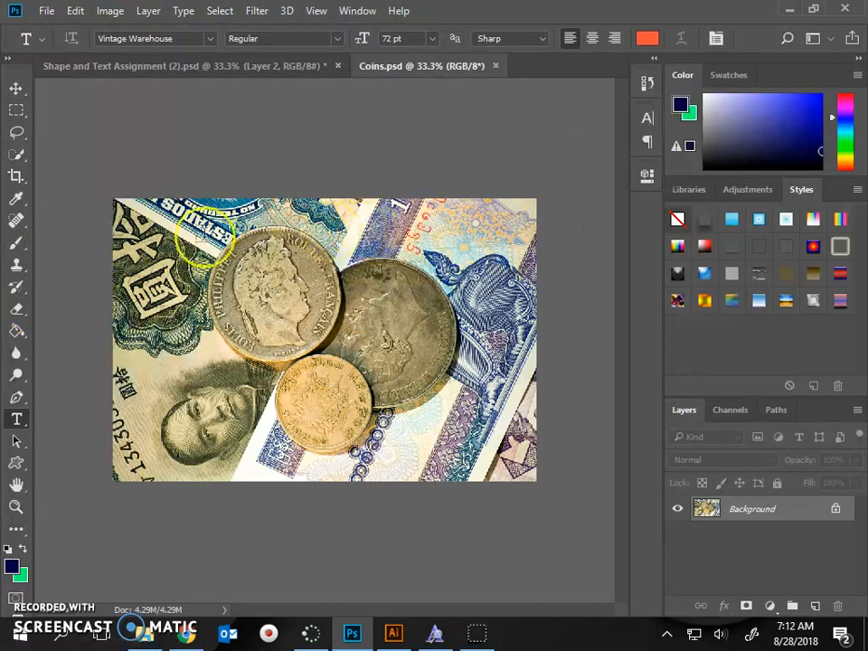
# Step: Zoom in on the coin with the profile portrait and activate the Elliptical Marquee tool
pyautogui.click(17, 507)
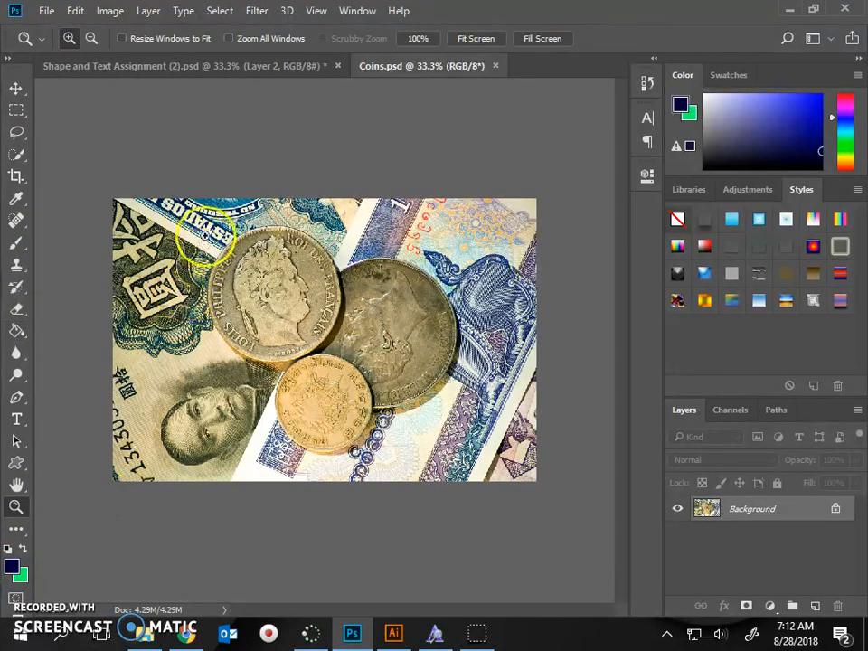
pyautogui.moveTo(201, 234); pyautogui.dragTo(355, 377)
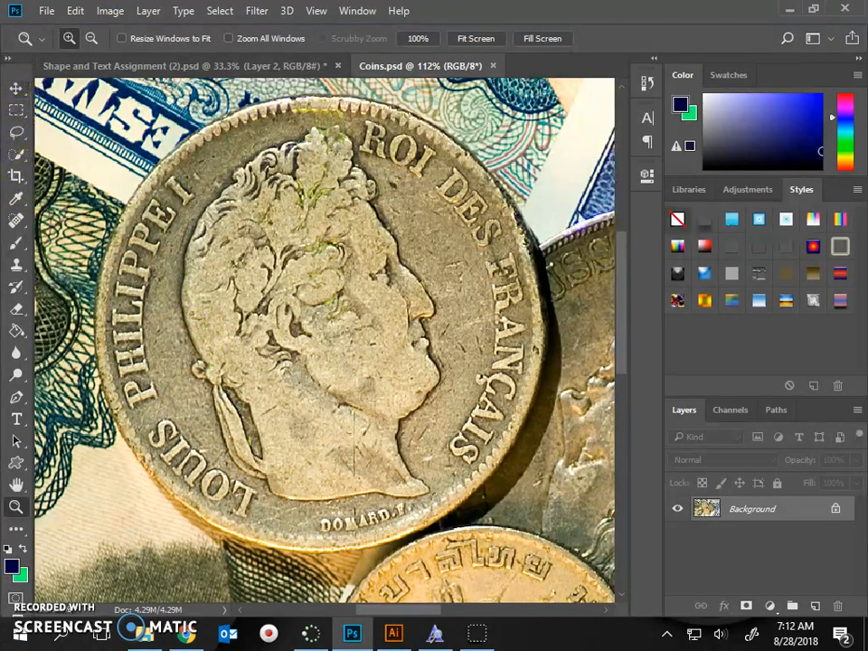
pyautogui.click(18, 116)
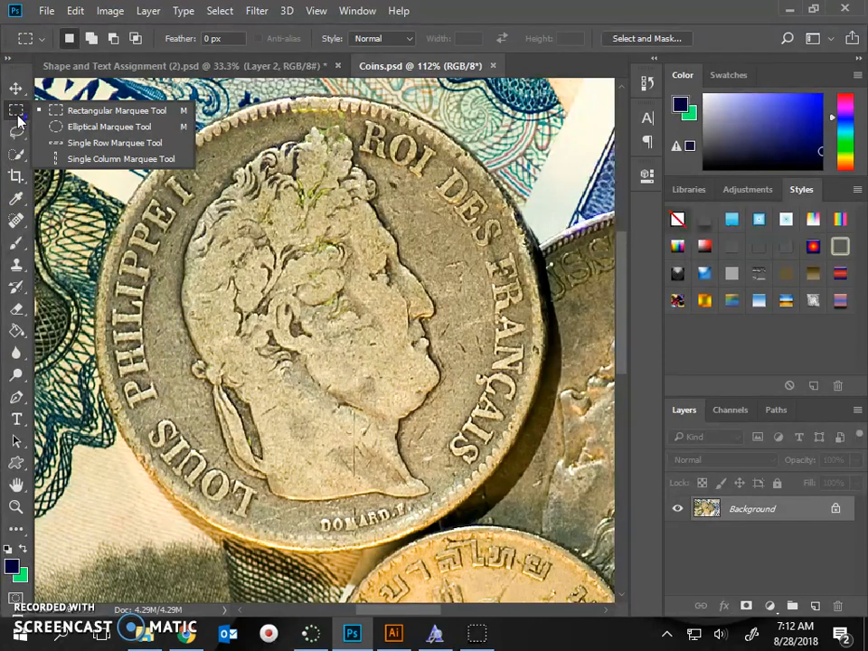
pyautogui.click(112, 131)
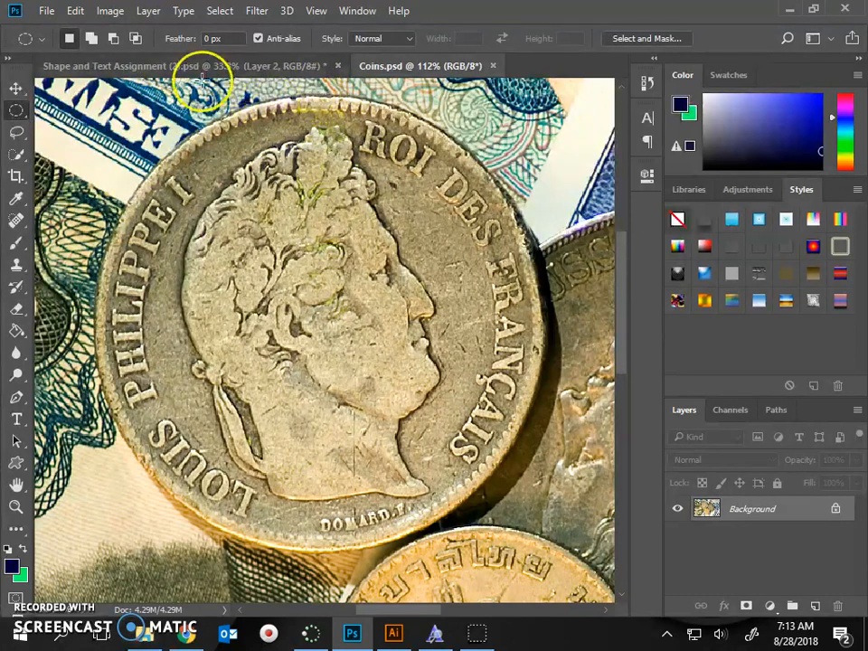
# Step: Show the rulers and place a horizontal guide along the portrait coin's upper edge, at about Y 95 px
pyautogui.click(325, 15)
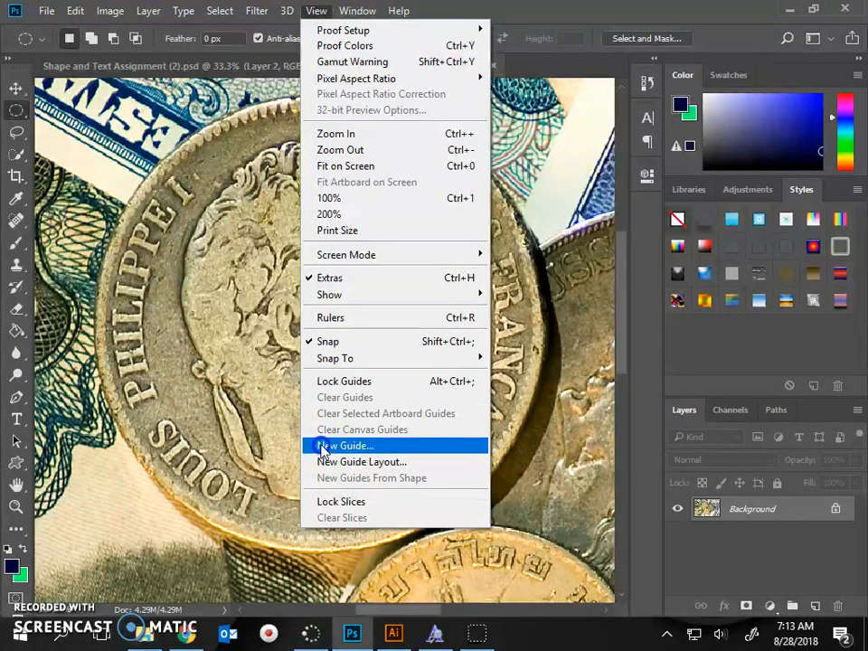
pyautogui.moveTo(361, 298)
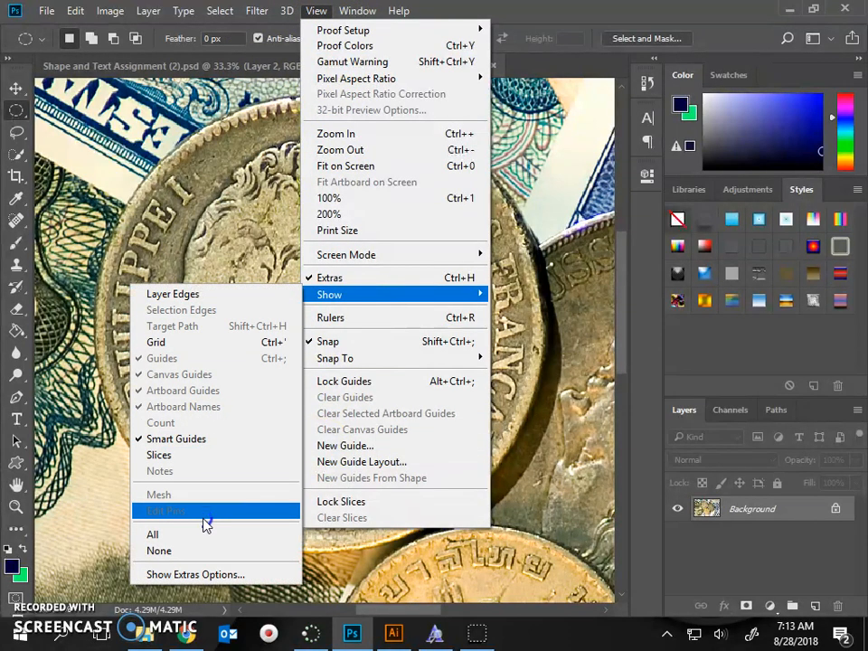
pyautogui.click(360, 318)
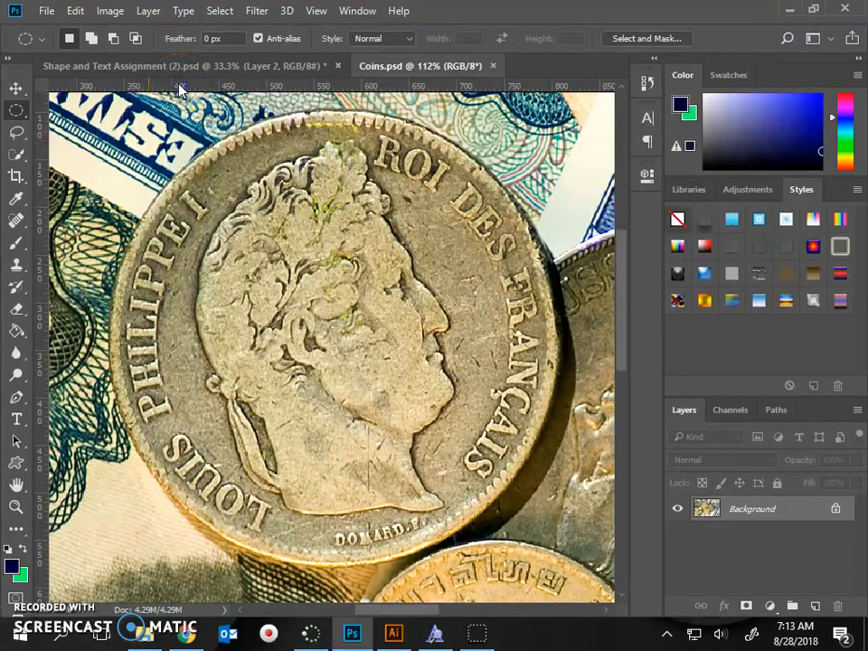
pyautogui.moveTo(180, 88); pyautogui.dragTo(180, 107)
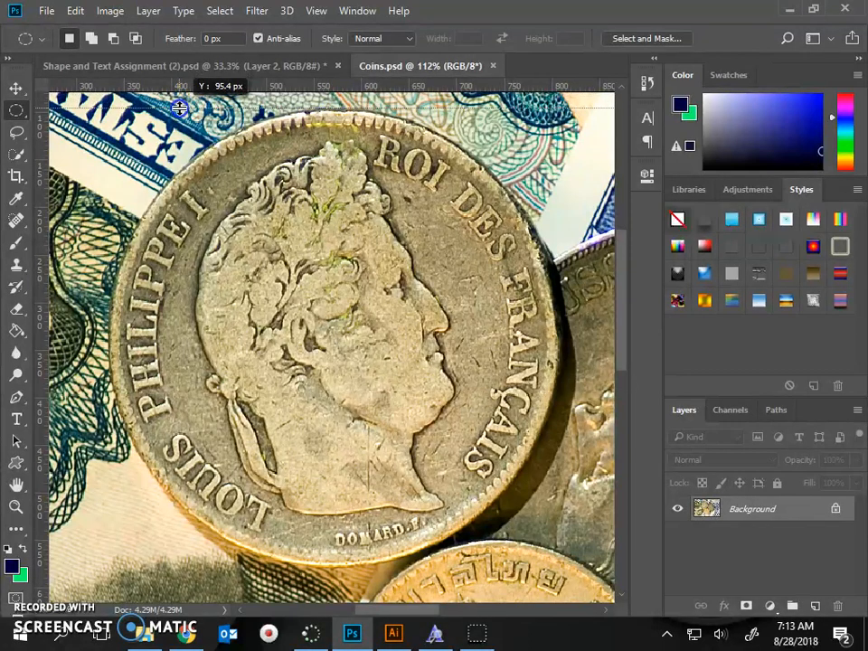
pyautogui.moveTo(180, 108); pyautogui.dragTo(180, 108)
pyautogui.moveTo(180, 108); pyautogui.dragTo(180, 108)
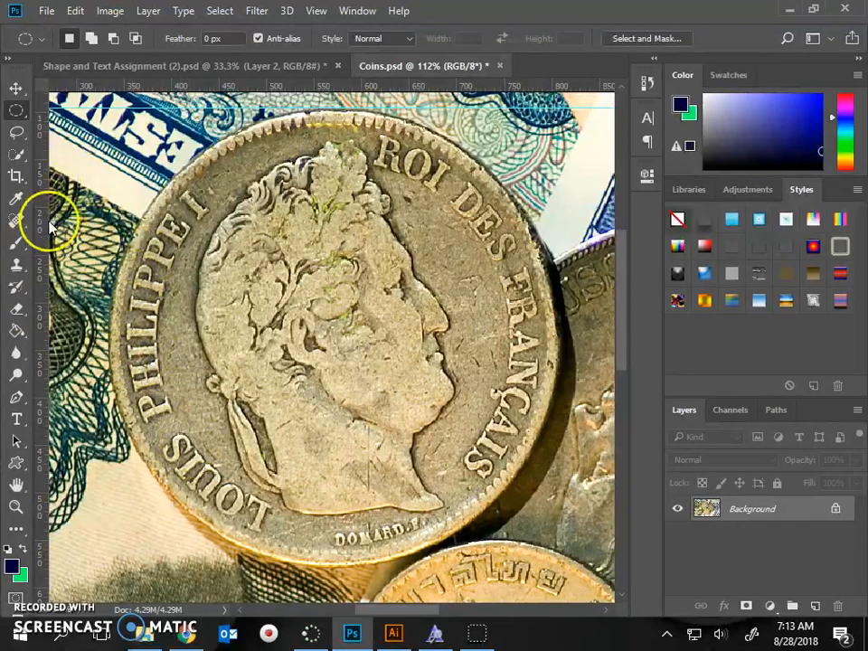
# Step: Complete the frame around the portrait coin with guides touching its left, bottom and right edges
pyautogui.moveTo(42, 229); pyautogui.dragTo(108, 227)
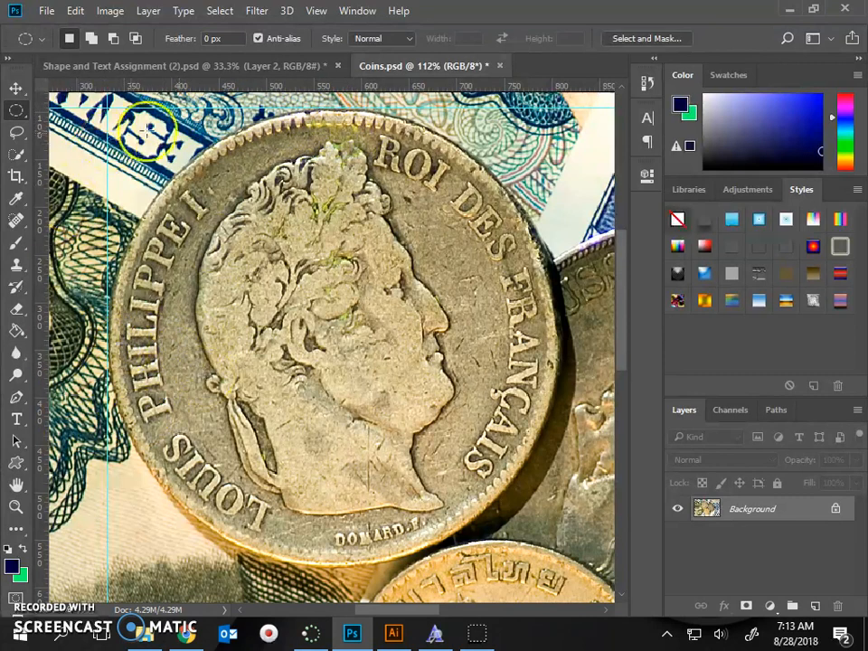
pyautogui.moveTo(153, 85); pyautogui.dragTo(162, 568)
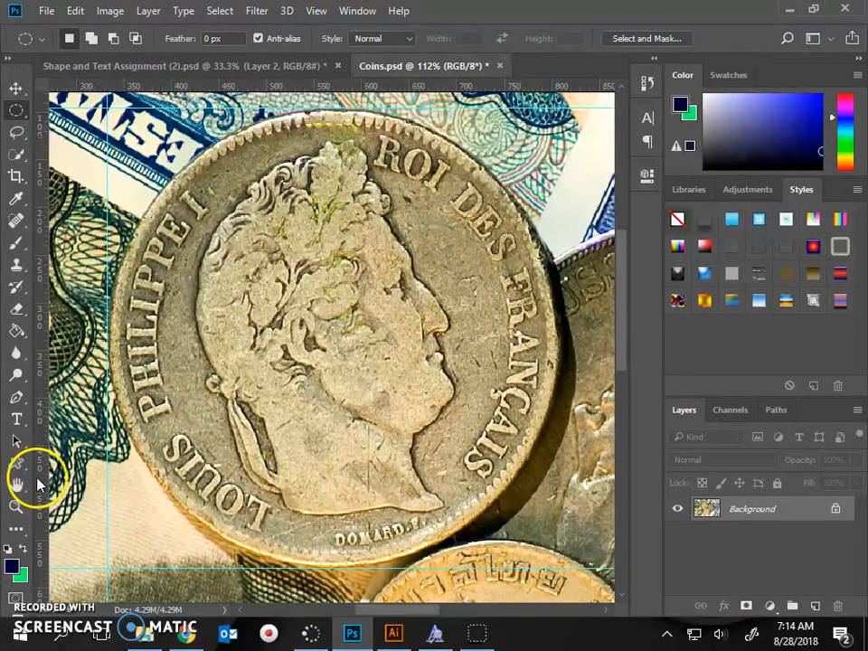
pyautogui.moveTo(38, 482); pyautogui.dragTo(560, 513)
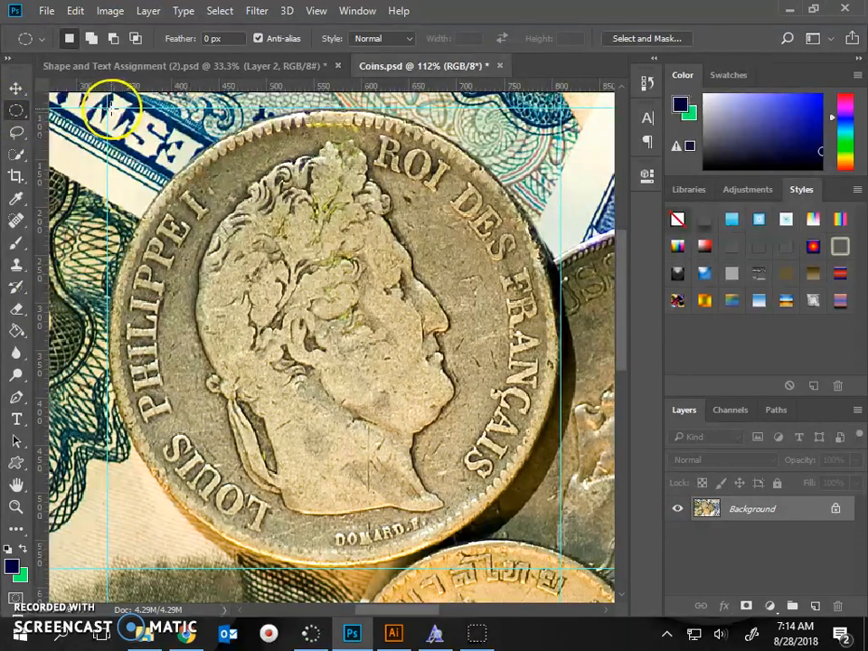
# Step: Draw an elliptical selection around the portrait coin, from the upper-left guide intersection to the lower-right one
pyautogui.moveTo(106, 108); pyautogui.dragTo(561, 571)
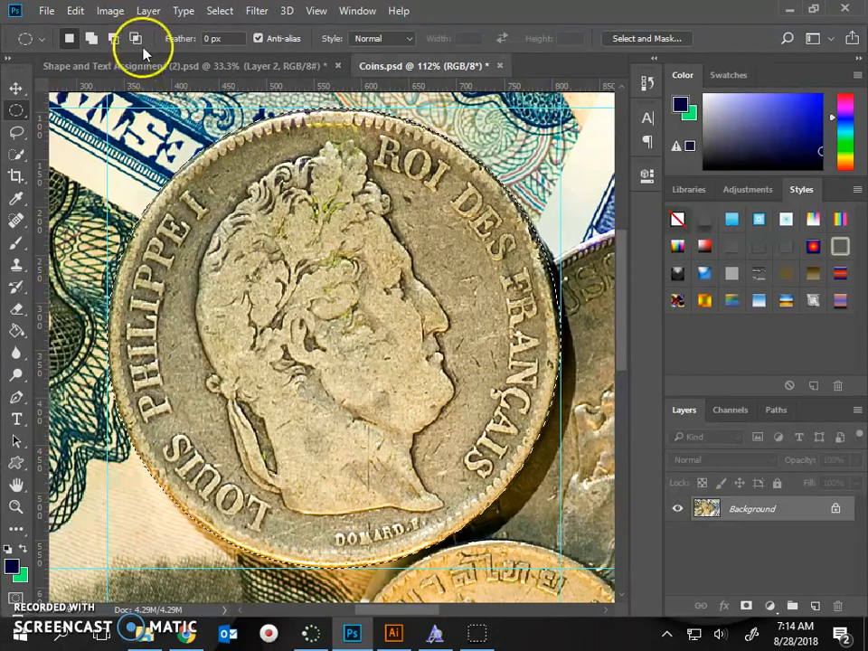
pyautogui.scroll(-10, 439, 440)
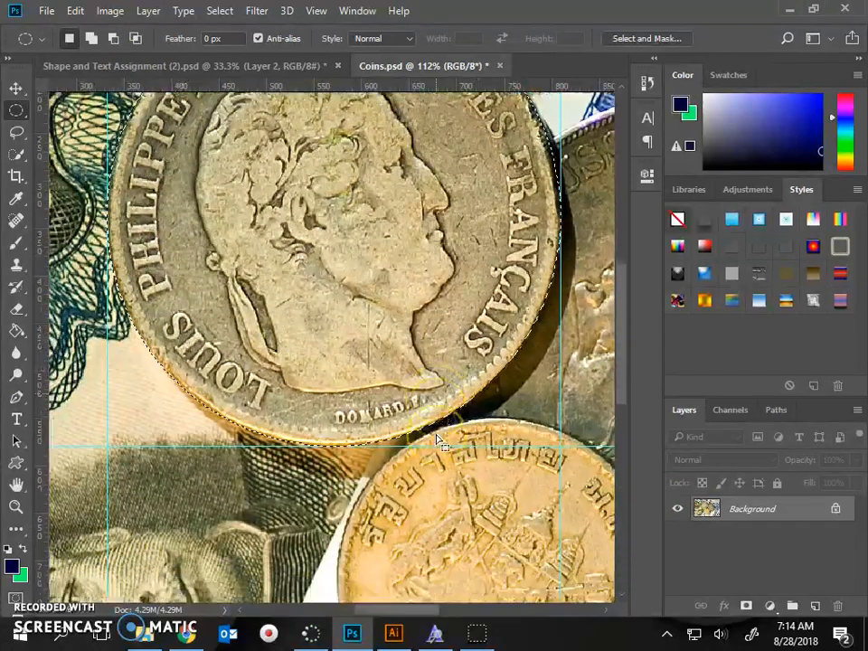
pyautogui.scroll(-1, 437, 442)
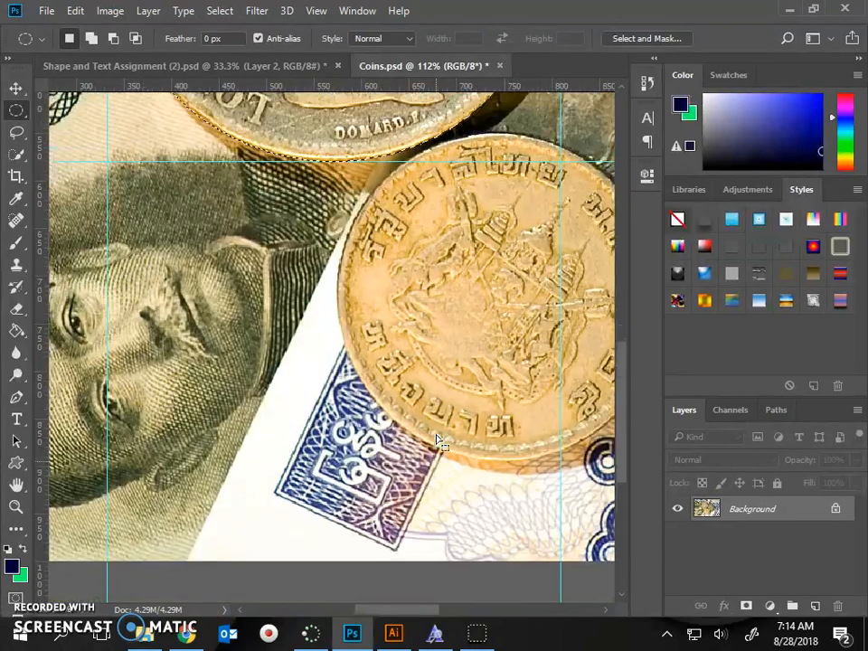
pyautogui.scroll(8, 436, 443)
pyautogui.scroll(3, 434, 452)
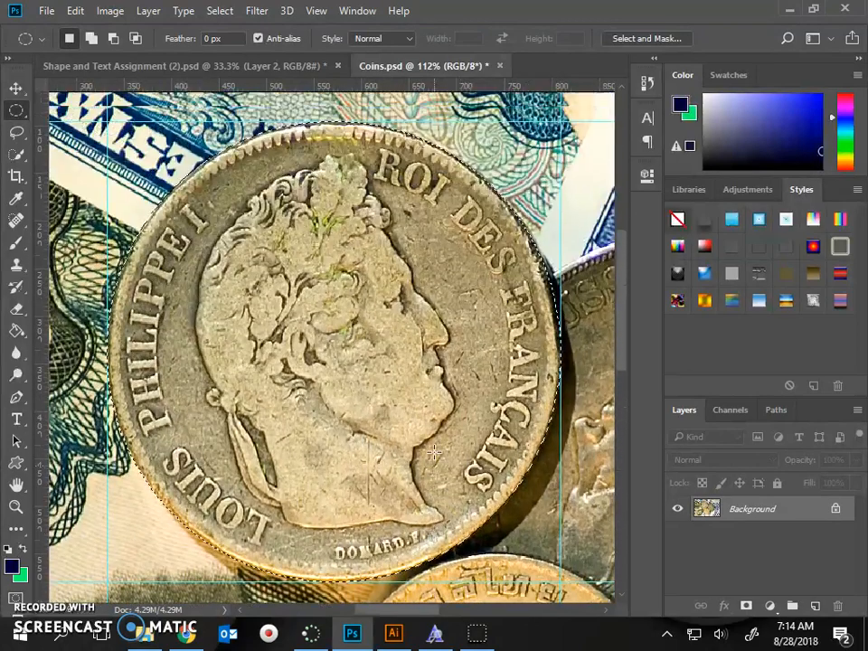
# Step: Switch to Lesson 2.pdf in Chrome to check the instructions that follow selecting the coin
pyautogui.click(185, 636)
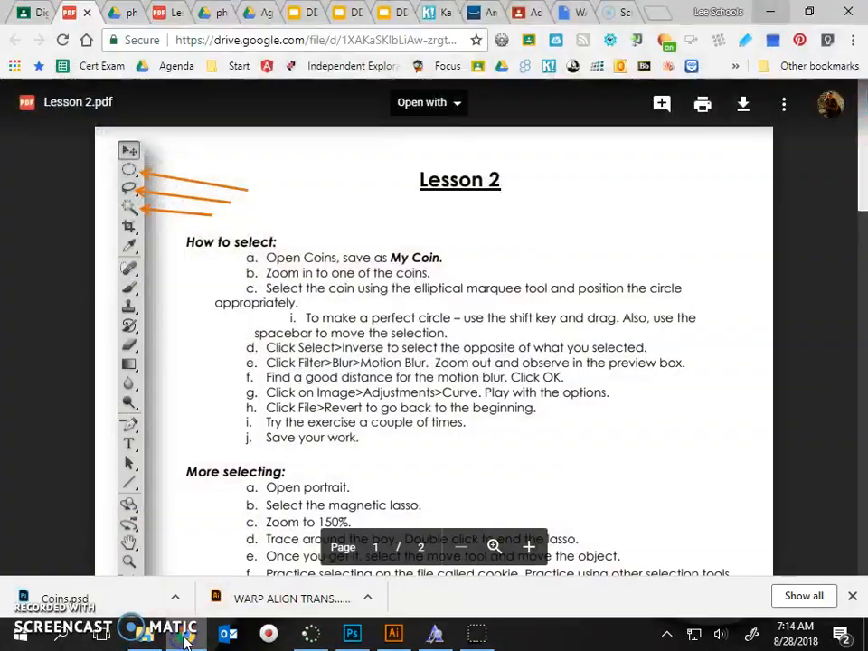
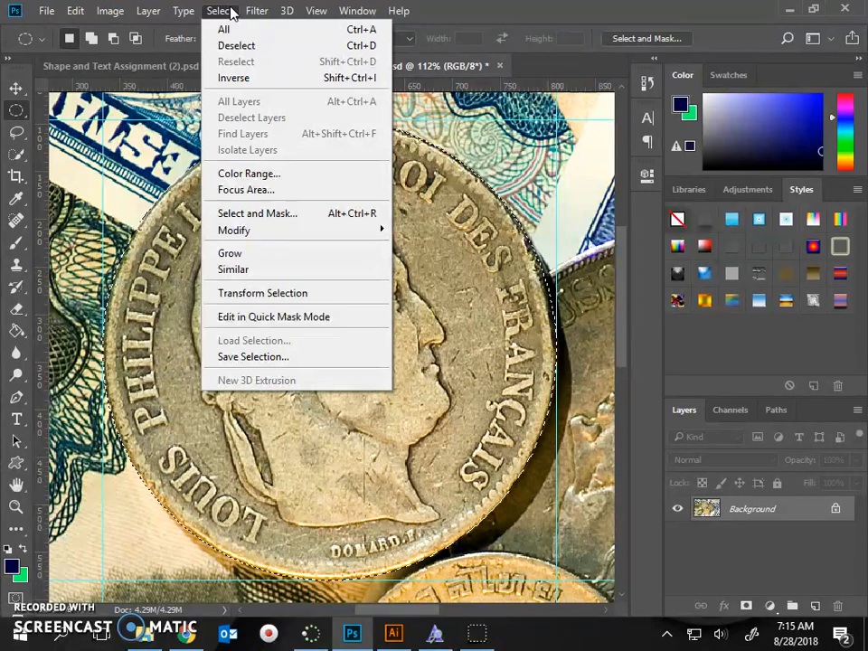
# Step: Invert the elliptical selection so that everything except the portrait coin is selected
pyautogui.click(235, 80)
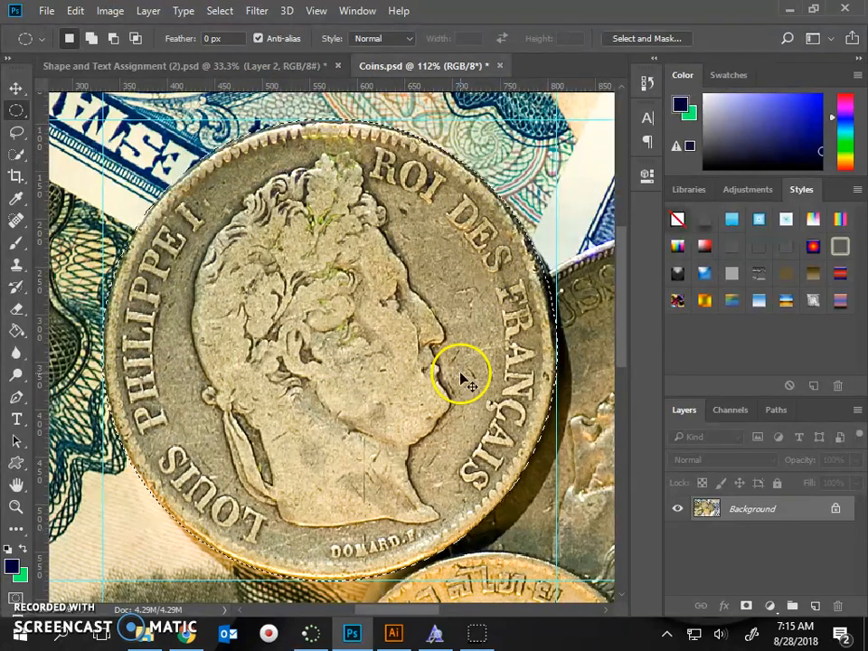
pyautogui.hotkey('ctrl', '-')
pyautogui.hotkey('ctrl', '-')
pyautogui.hotkey('ctrl', '-')
pyautogui.hotkey('ctrl', '-')
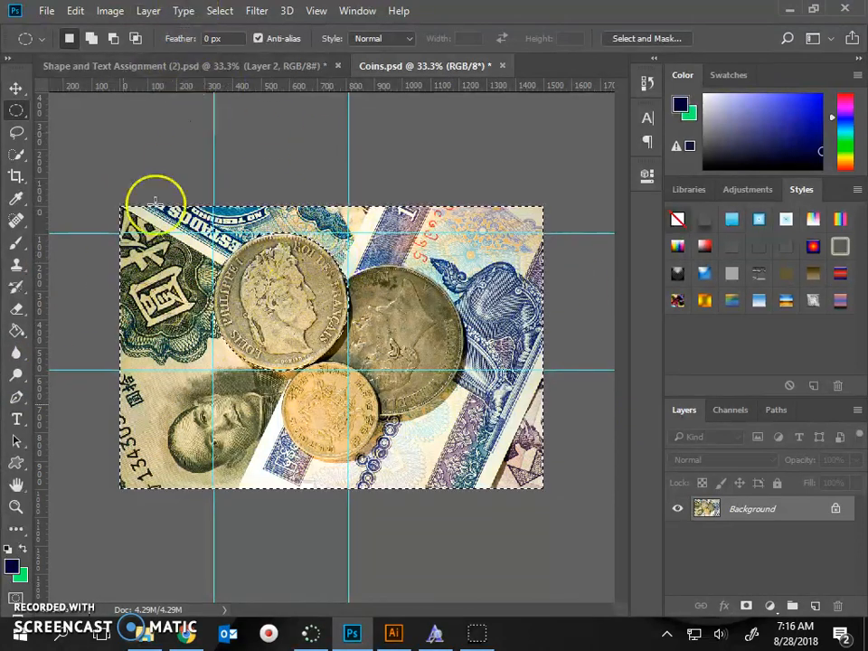
# Step: Check the blur instruction in Lesson 2.pdf in Chrome, and open the Motion Blur filter for the inverted selection in Photoshop
pyautogui.click(183, 635)
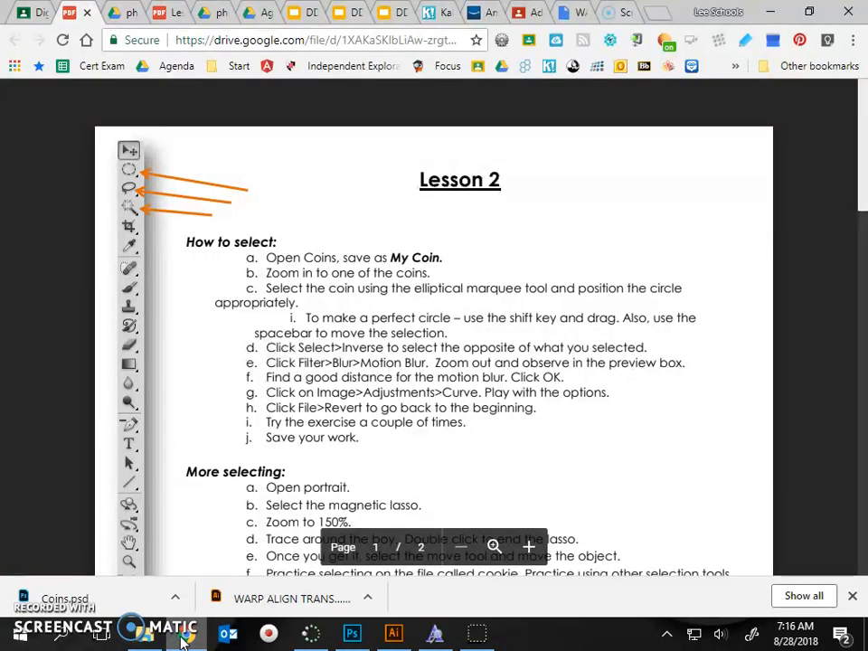
pyautogui.click(182, 636)
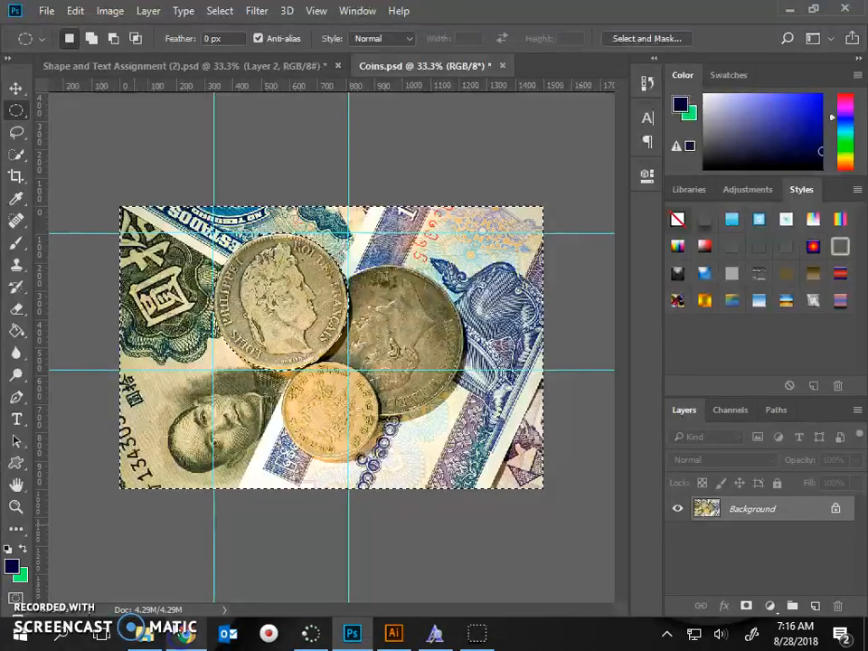
pyautogui.click(258, 12)
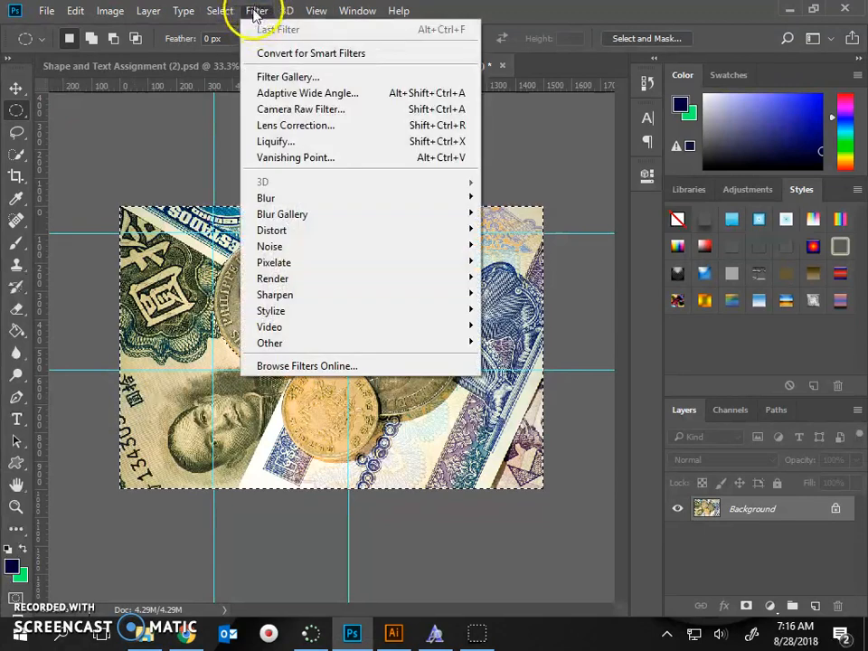
pyautogui.moveTo(264, 197)
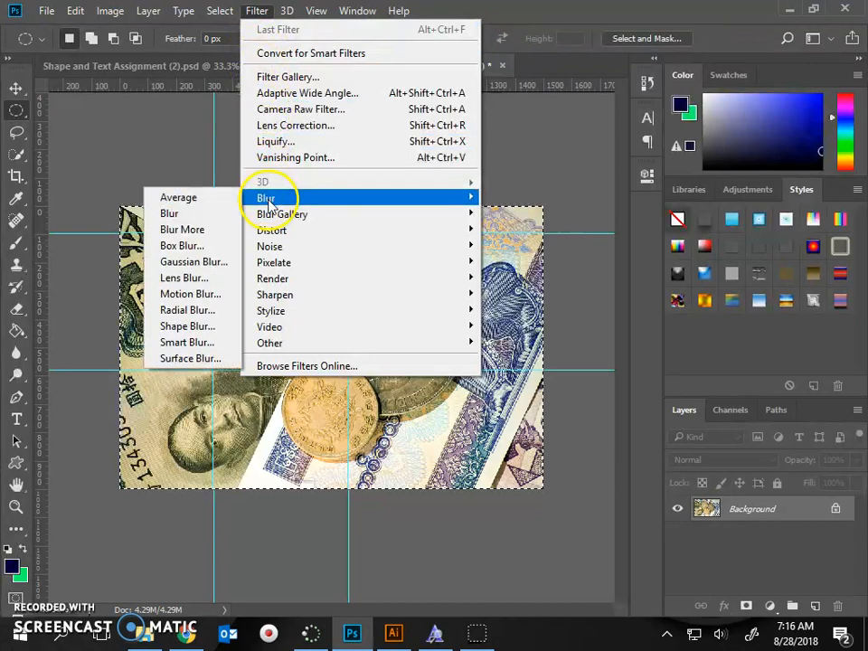
pyautogui.click(191, 295)
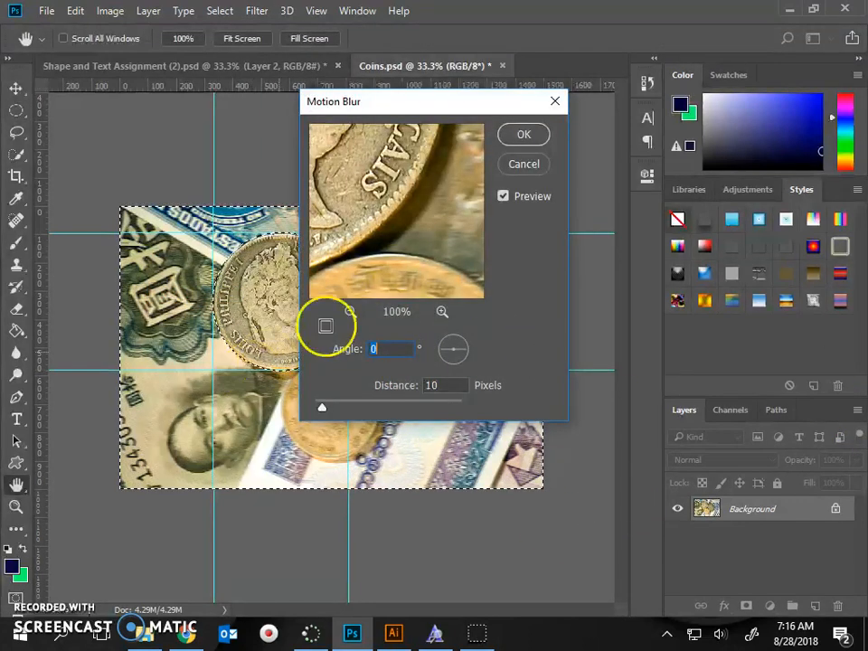
# Step: Compare the image with the Motion Blur preview off and on, and recheck the blur instructions in Lesson 2.pdf in Chrome
pyautogui.click(503, 196)
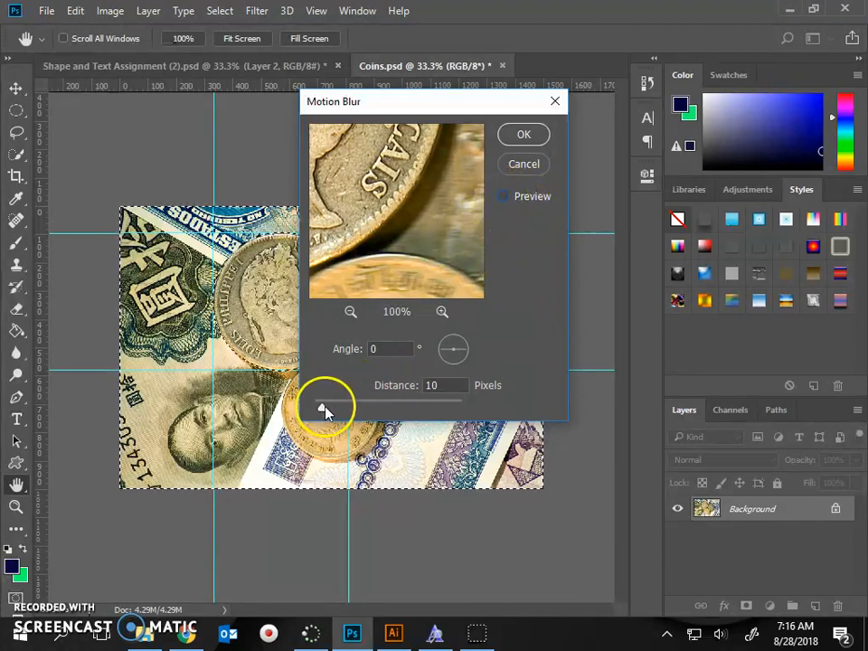
pyautogui.click(516, 202)
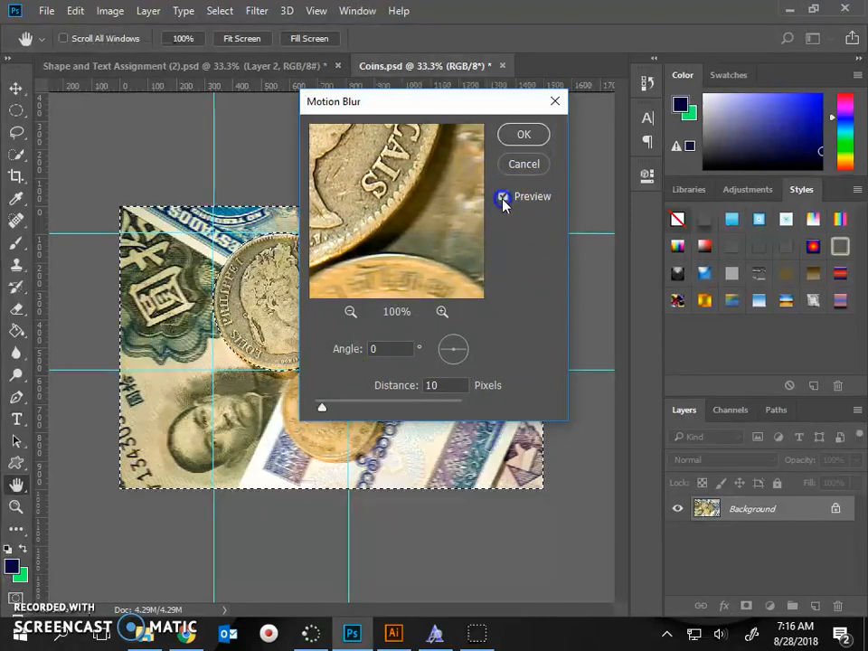
pyautogui.click(502, 199)
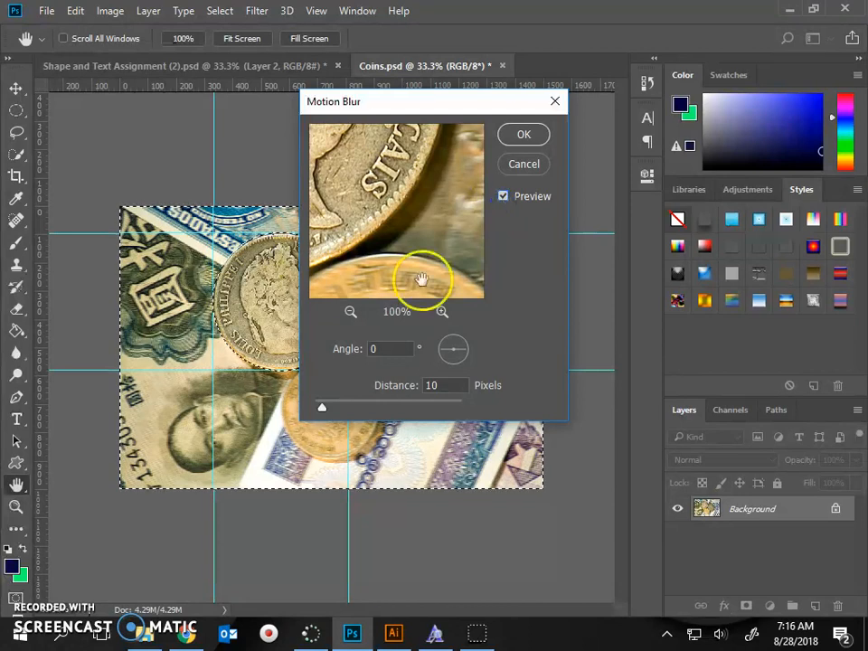
pyautogui.click(502, 198)
pyautogui.click(503, 199)
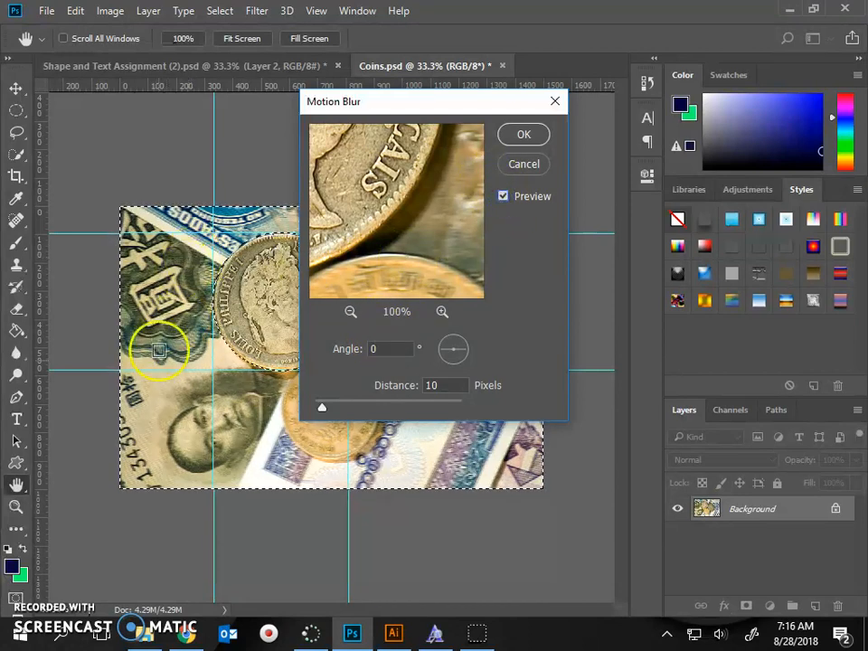
pyautogui.click(187, 633)
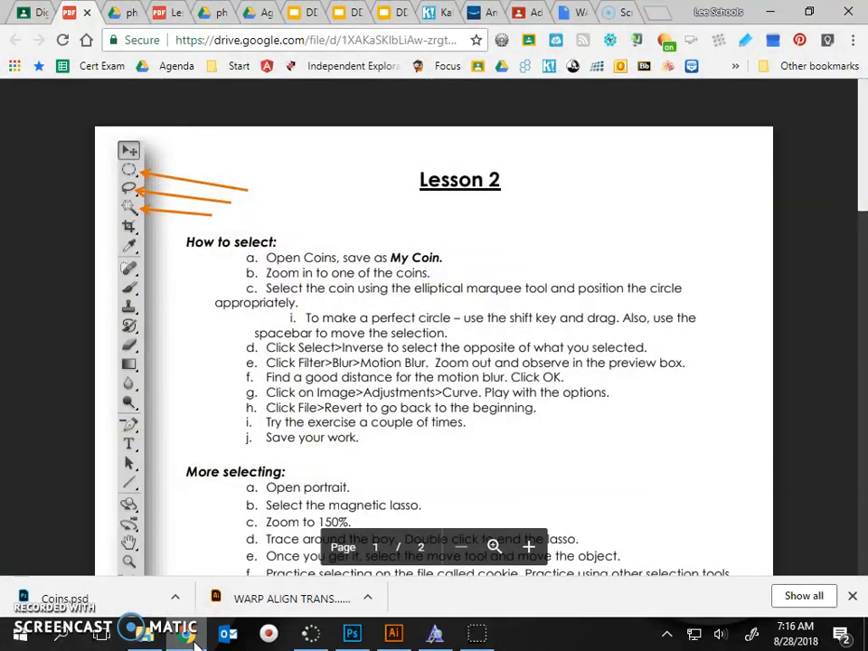
pyautogui.click(193, 638)
# Step: Apply Motion Blur to the area around the portrait coin with an angle of 35° and a distance of 57 pixels
pyautogui.moveTo(323, 412); pyautogui.dragTo(339, 404)
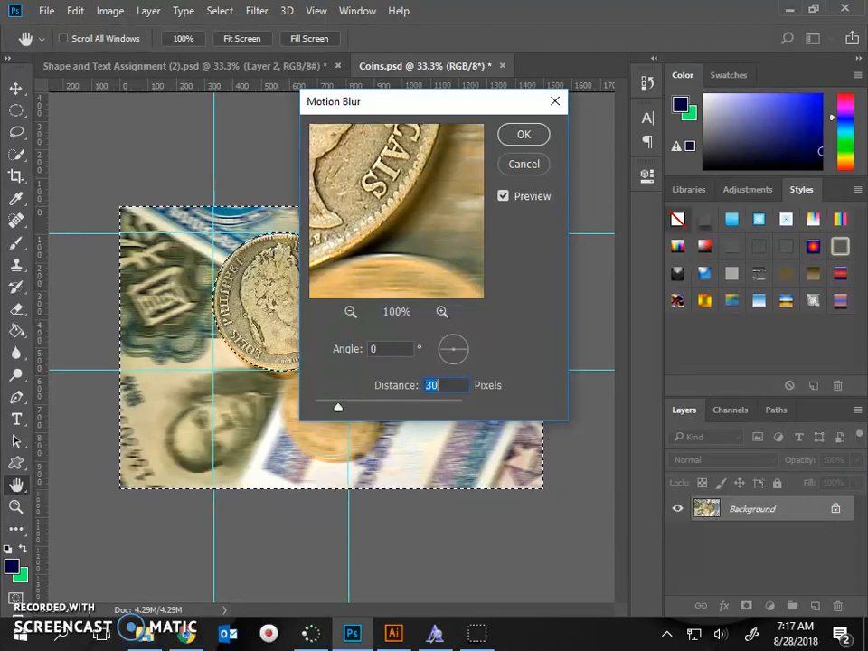
pyautogui.click(462, 346)
pyautogui.moveTo(463, 350)
pyautogui.mouseDown()
pyautogui.moveTo(455, 337)
pyautogui.moveTo(471, 342)
pyautogui.moveTo(475, 336)
pyautogui.mouseUp()
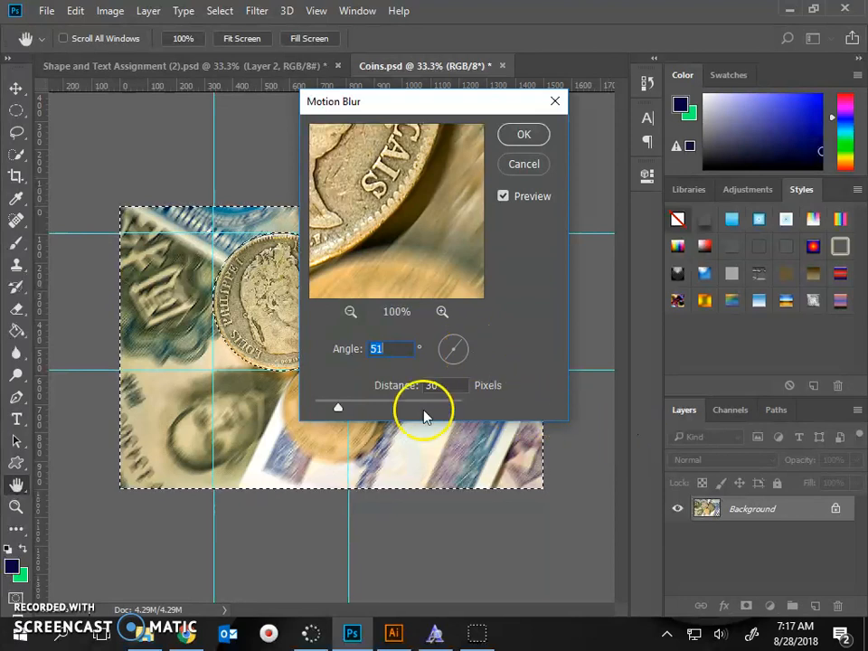
pyautogui.moveTo(473, 349)
pyautogui.mouseDown()
pyautogui.moveTo(481, 355)
pyautogui.moveTo(480, 336)
pyautogui.mouseUp()
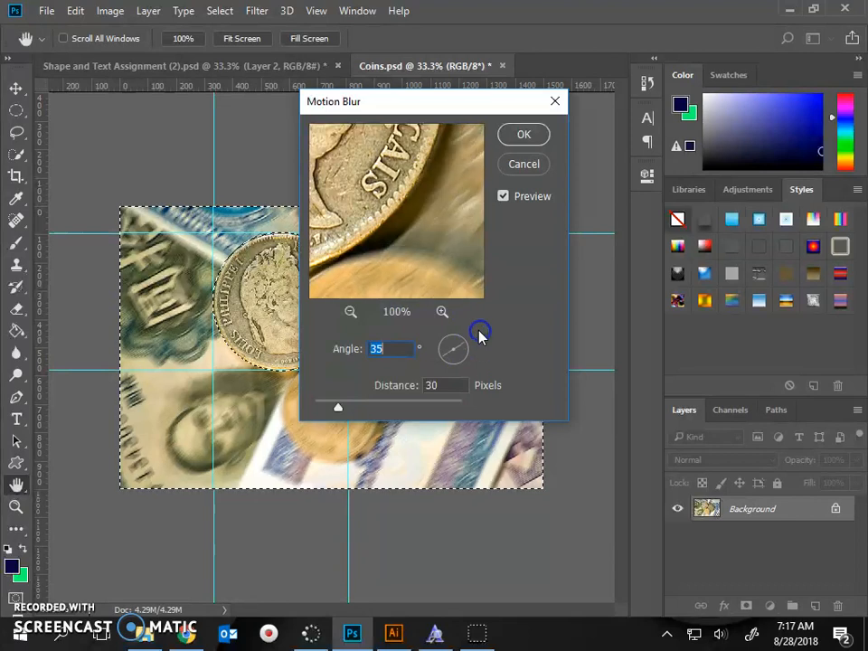
pyautogui.click(354, 407)
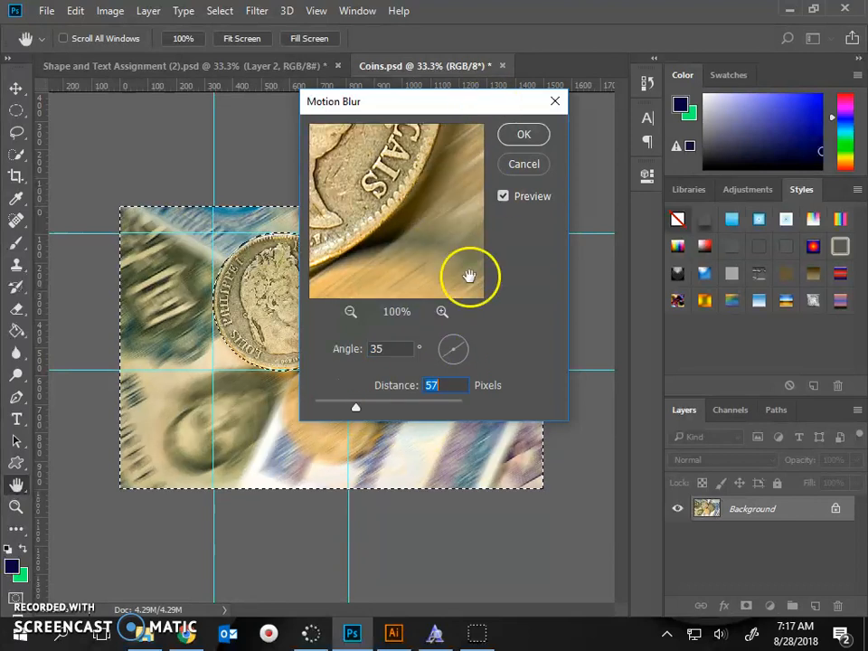
pyautogui.click(534, 138)
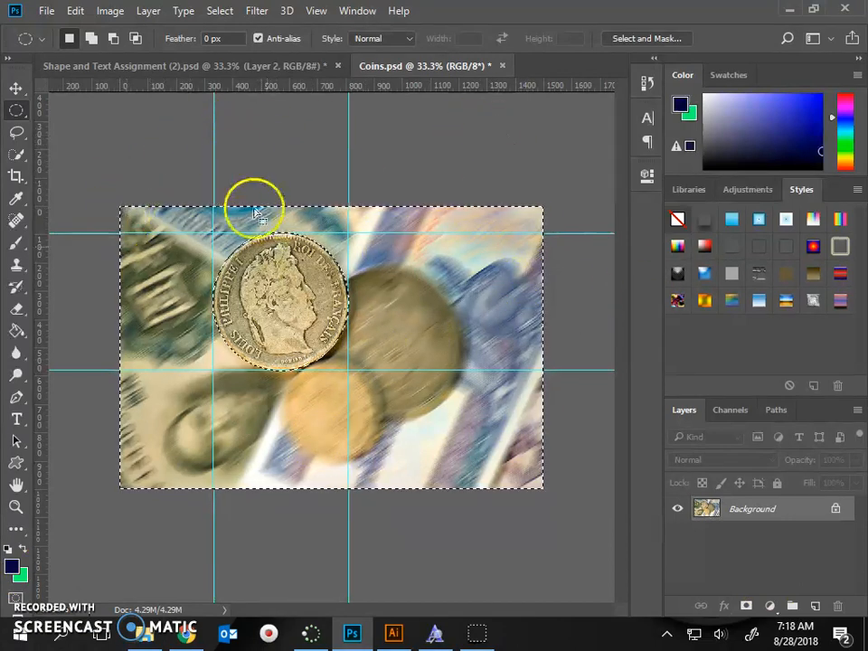
# Step: Check the revert instruction in Lesson 2.pdf in Chrome, and revert Coins.psd to its last saved version in Photoshop
pyautogui.click(184, 635)
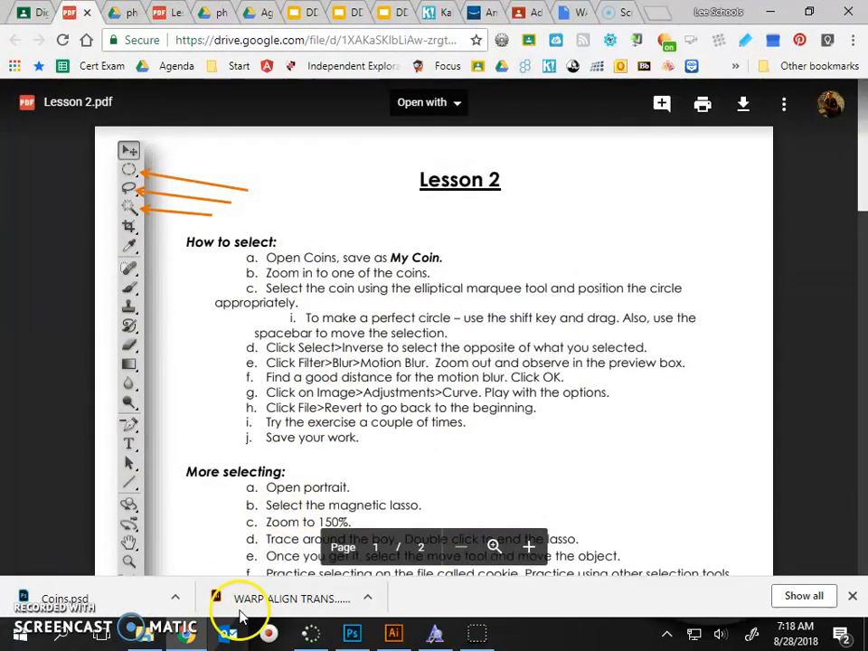
pyautogui.click(183, 638)
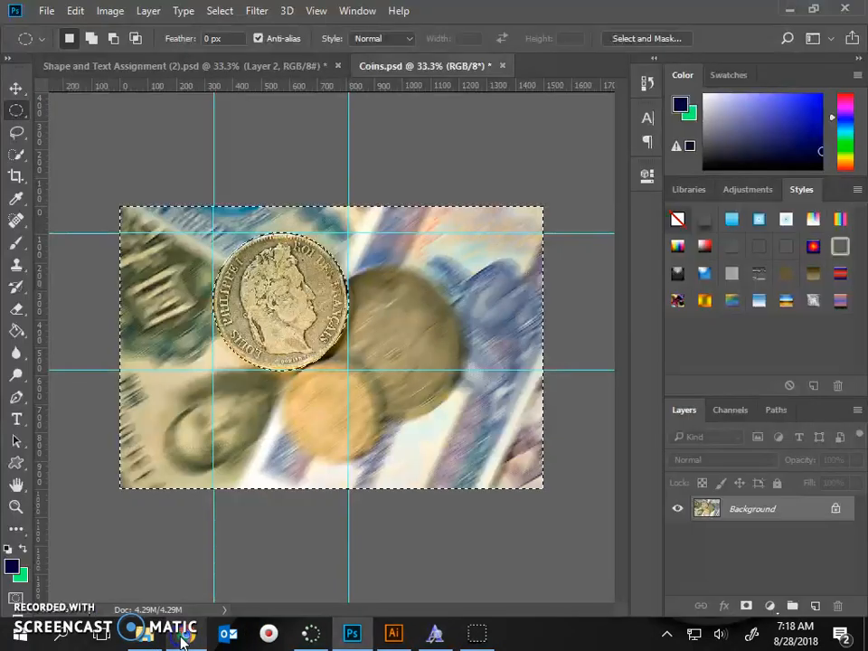
pyautogui.click(45, 11)
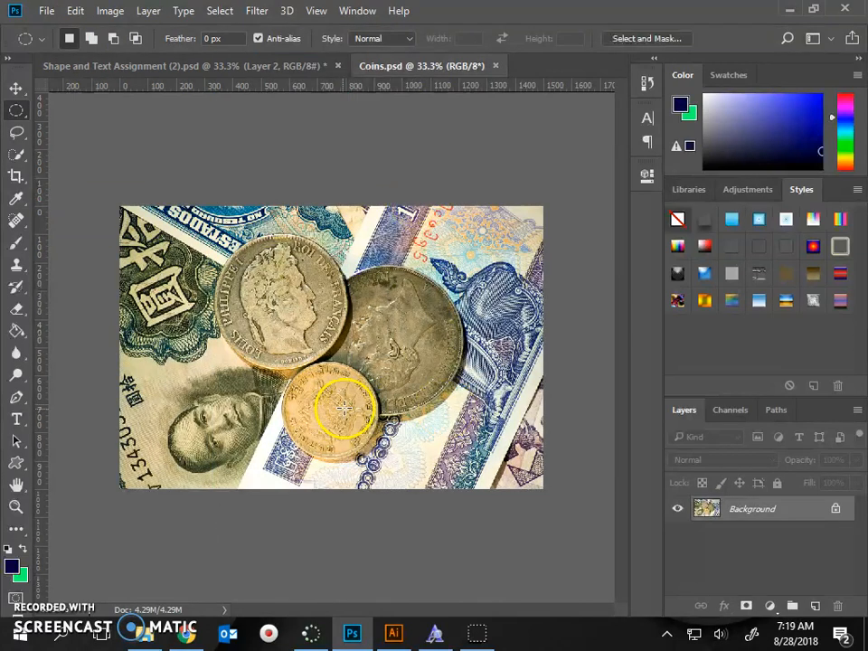
# Step: Draw a circular selection about 477 px across around the portrait coin in Coins.psd and invert it
pyautogui.click(185, 634)
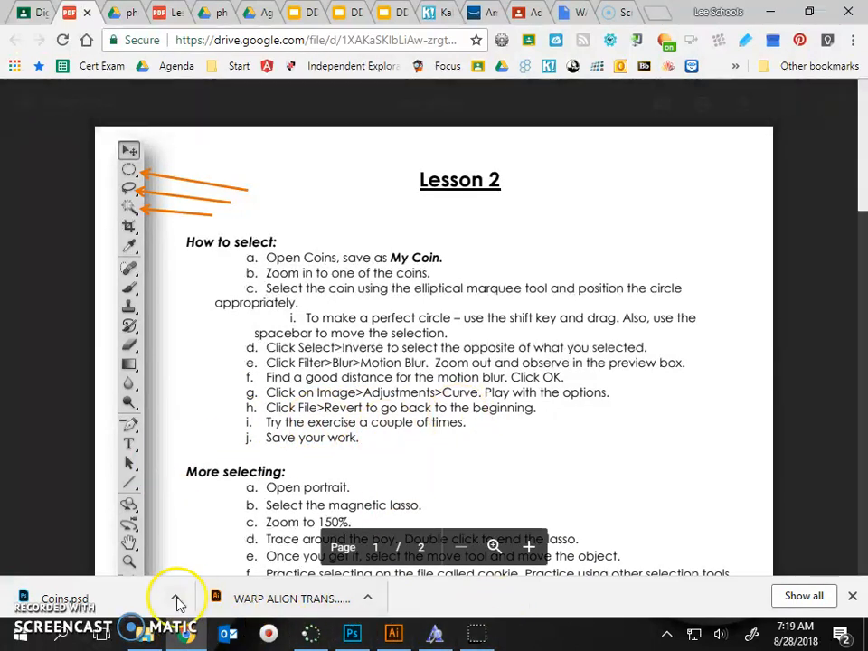
pyautogui.click(179, 635)
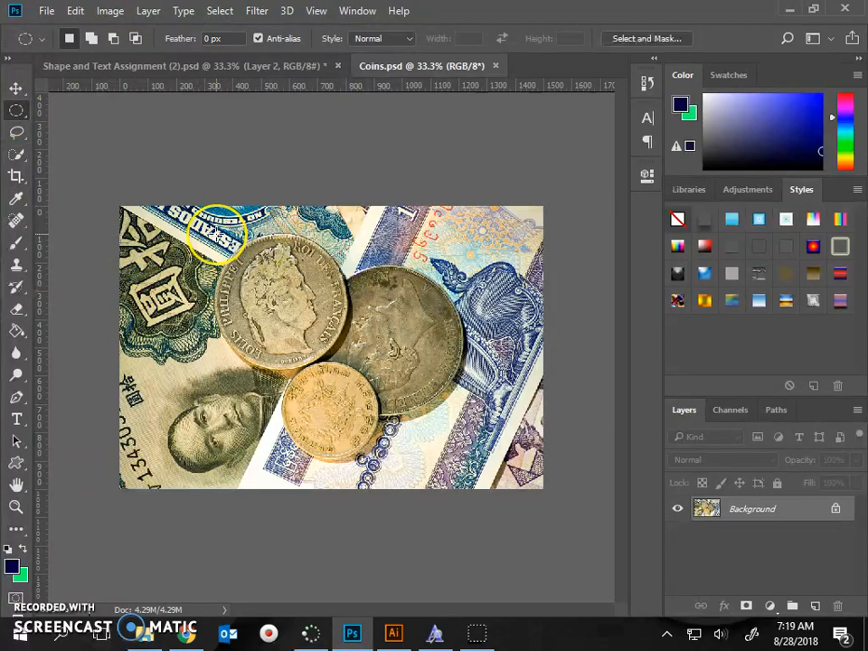
pyautogui.moveTo(216, 233); pyautogui.dragTo(351, 407)
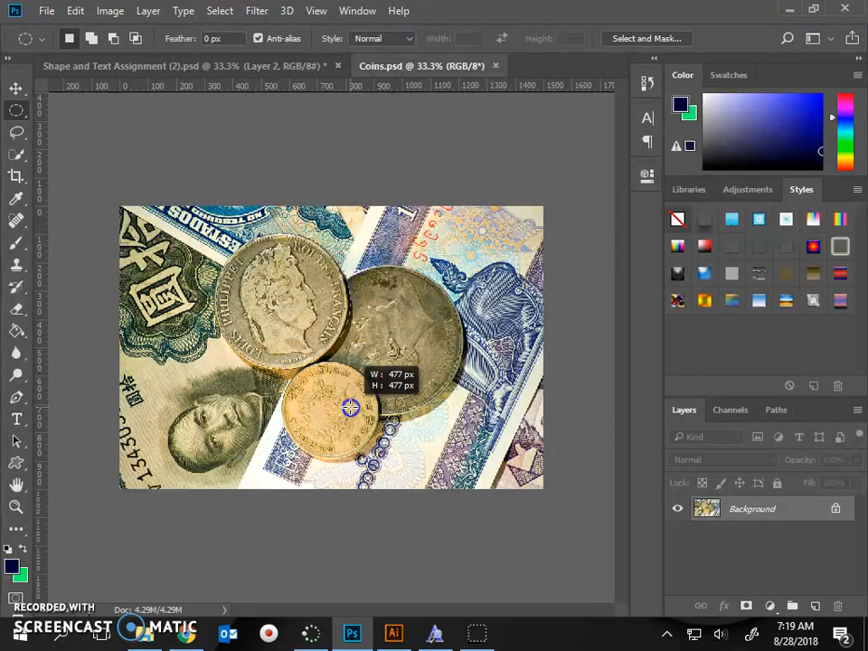
pyautogui.moveTo(350, 407); pyautogui.dragTo(349, 408)
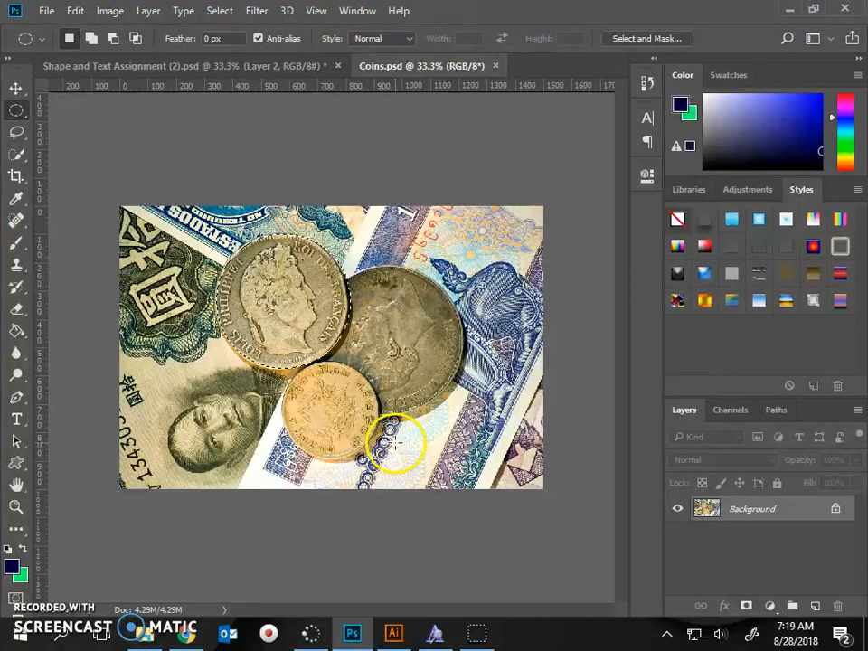
pyautogui.click(220, 11)
pyautogui.click(245, 81)
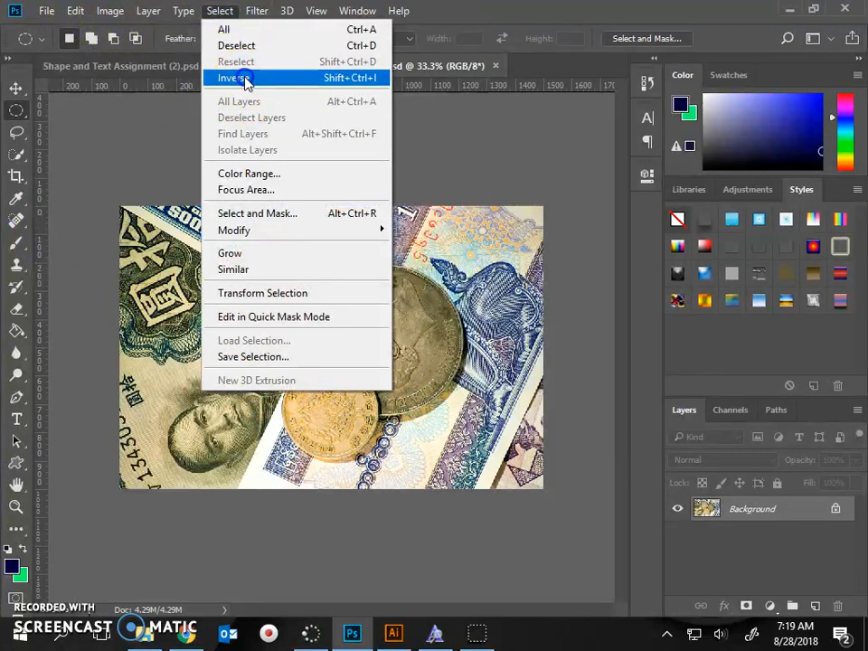
# Step: Apply Radial Blur to the area around the portrait coin with an amount of about 26, the Zoom method and Good quality
pyautogui.click(258, 11)
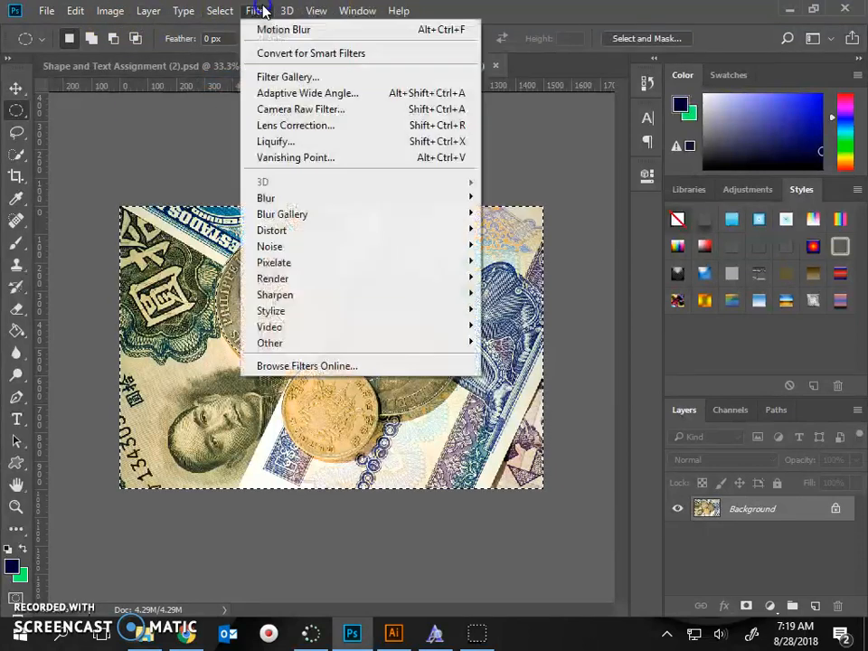
pyautogui.moveTo(294, 206)
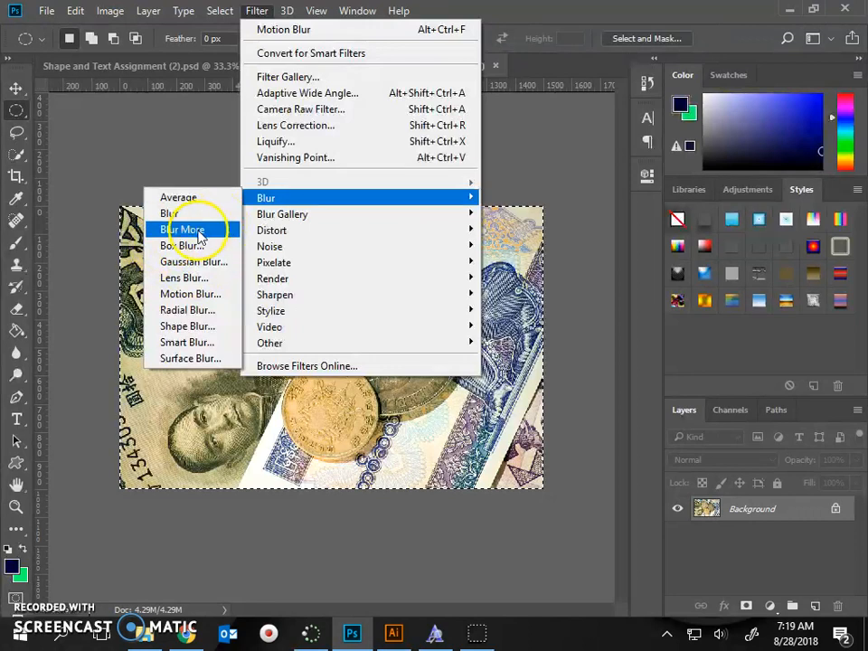
pyautogui.click(208, 312)
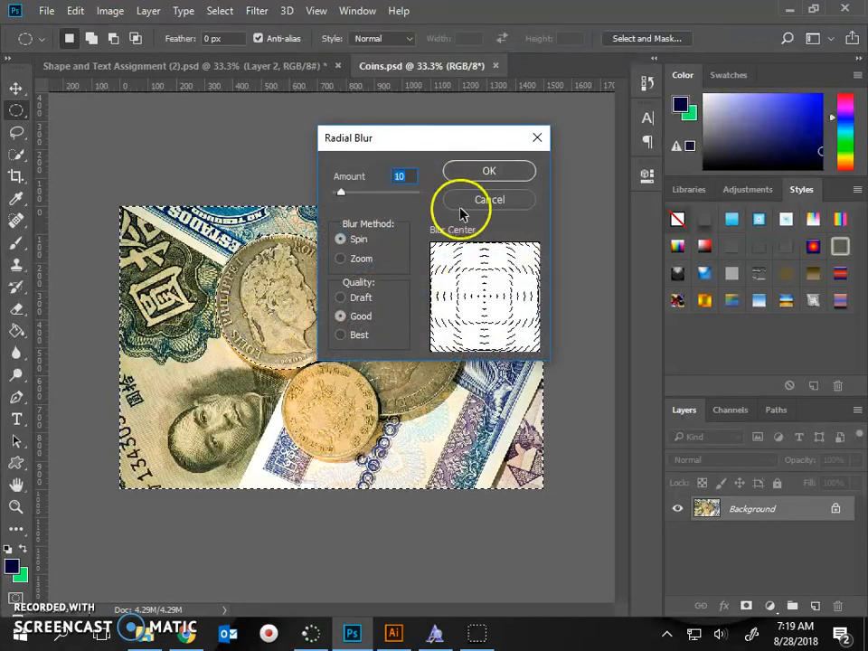
pyautogui.moveTo(362, 194); pyautogui.dragTo(345, 189)
pyautogui.click(342, 257)
pyautogui.click(342, 257)
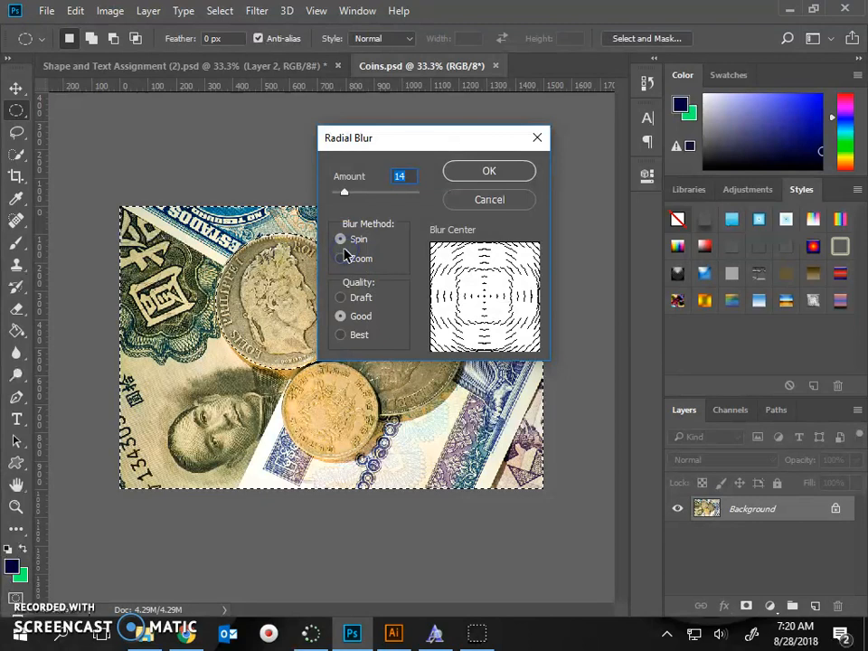
pyautogui.click(341, 259)
pyautogui.click(342, 239)
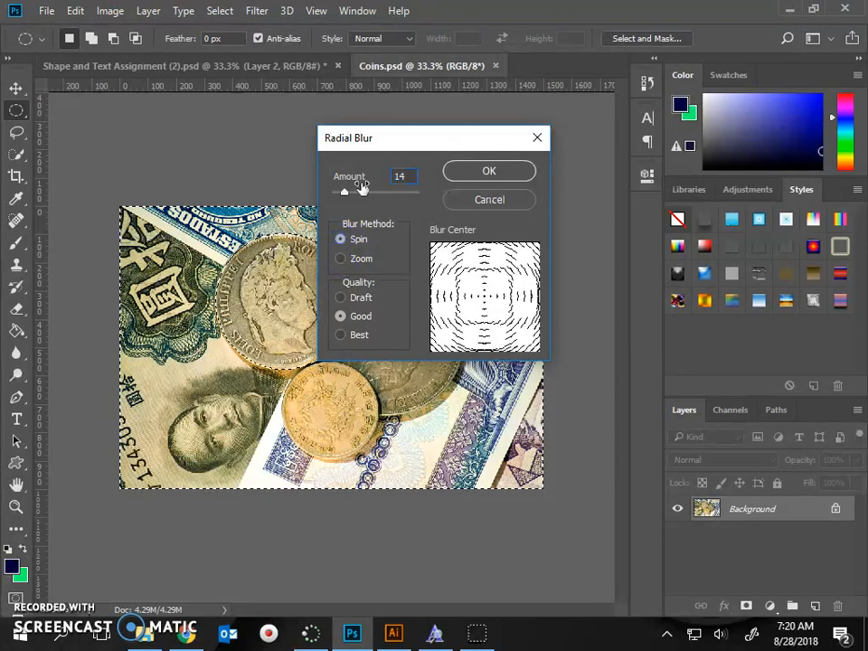
pyautogui.click(338, 259)
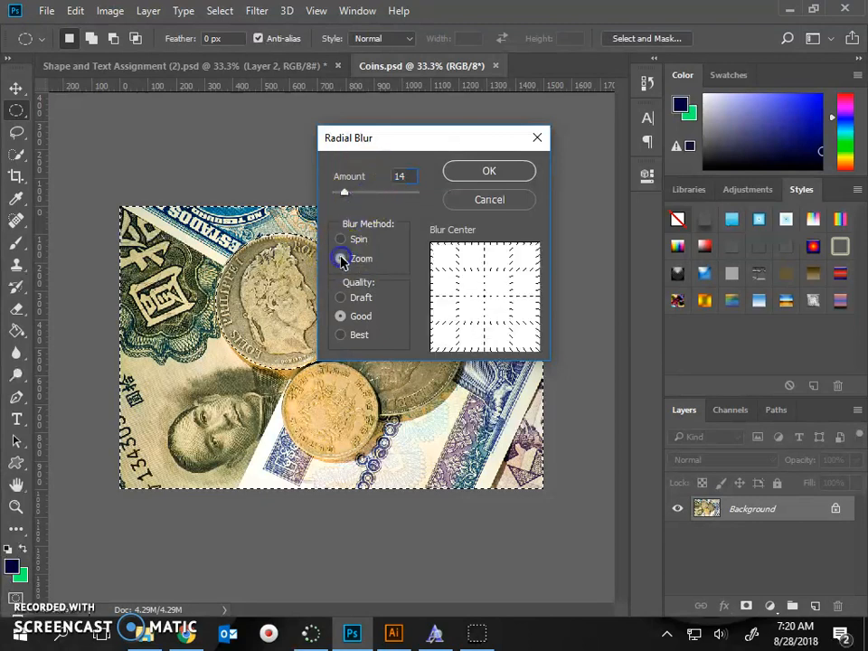
pyautogui.moveTo(346, 194); pyautogui.dragTo(364, 197)
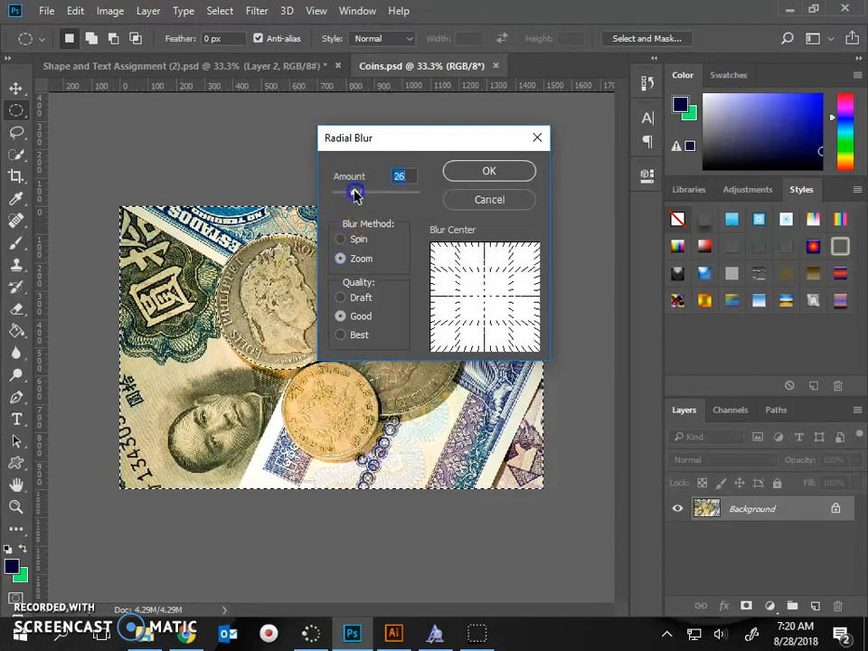
pyautogui.click(489, 171)
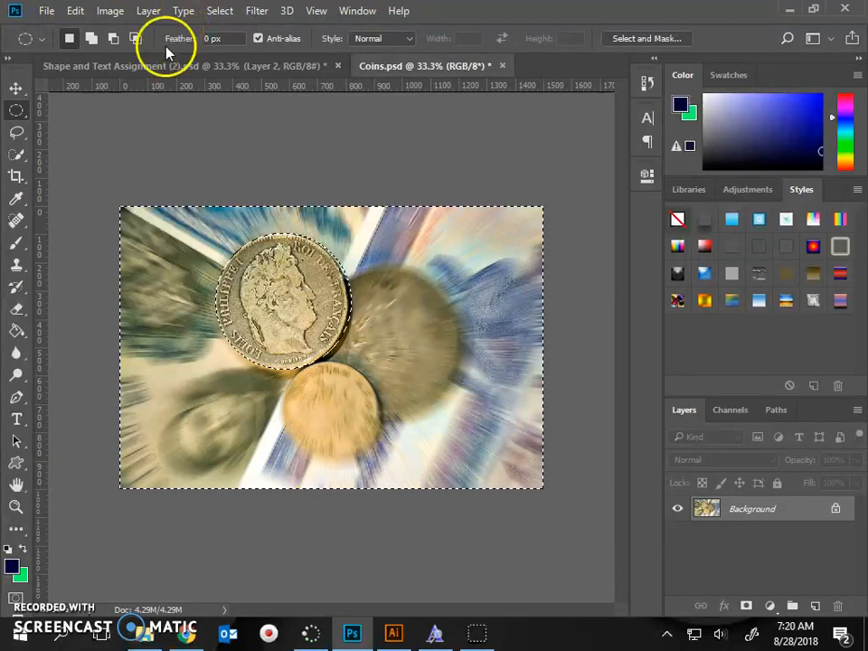
# Step: Deselect the blurred area and switch to Lesson 2.pdf in Chrome for the next instructions
pyautogui.click(83, 114)
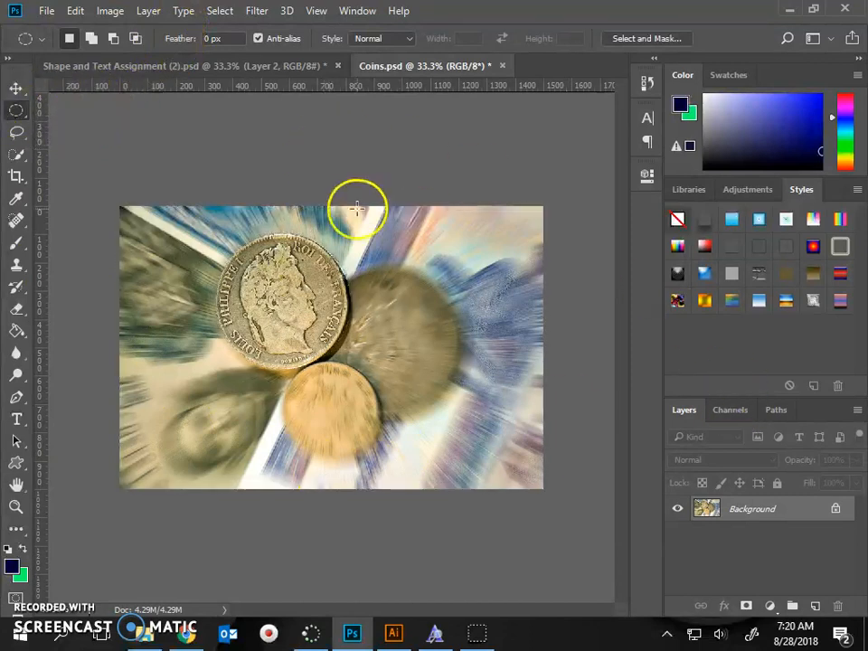
pyautogui.click(188, 634)
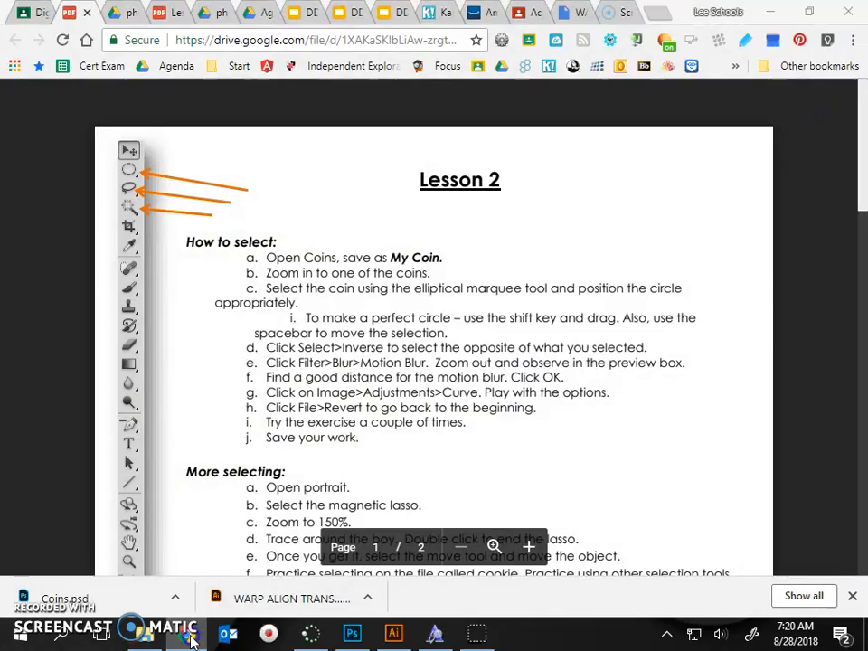
# Step: Switch to Photoshop and save the blurred coin image as MyCoins in the Documents folder, in Photoshop format
pyautogui.click(190, 640)
pyautogui.click(44, 12)
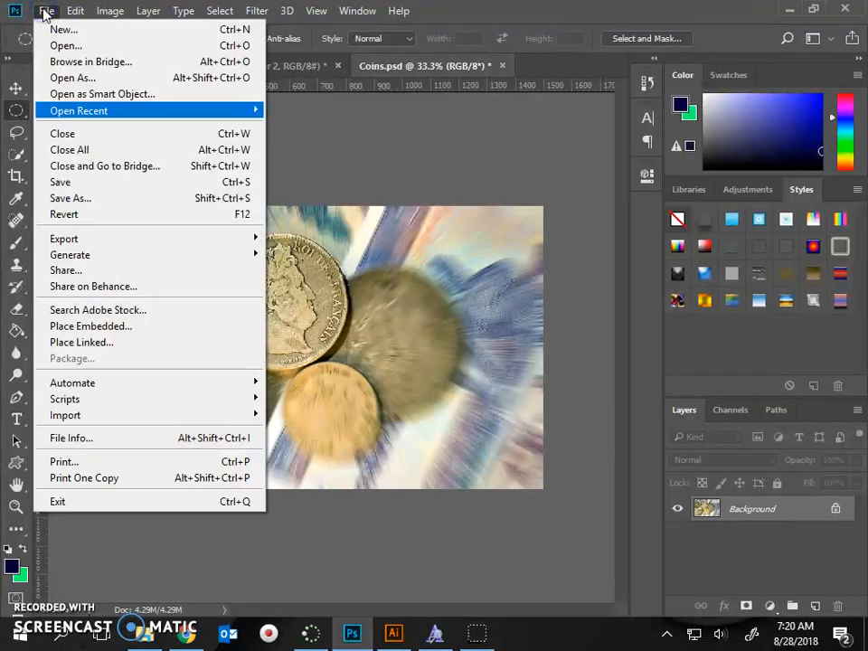
pyautogui.click(102, 207)
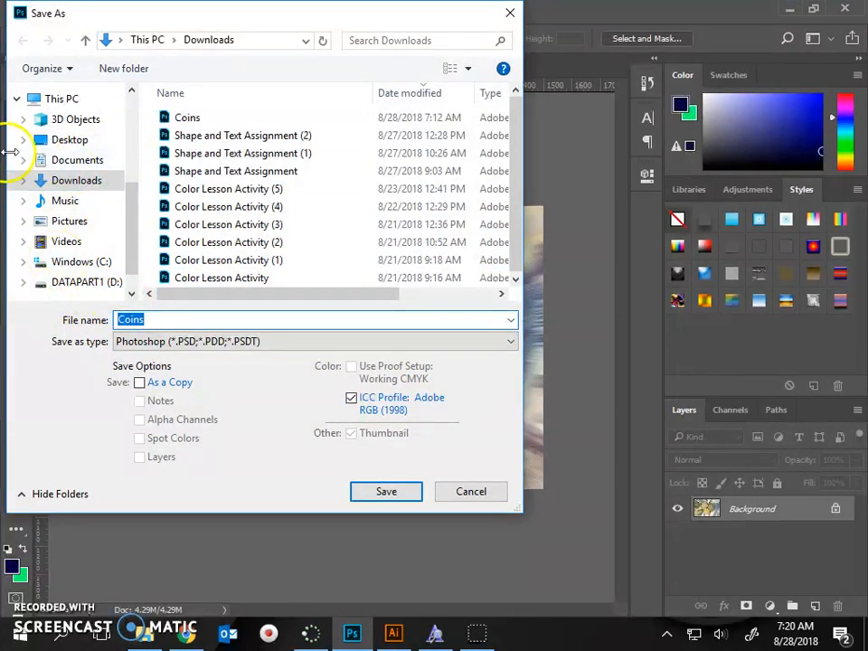
pyautogui.click(81, 166)
pyautogui.doubleClick(118, 319)
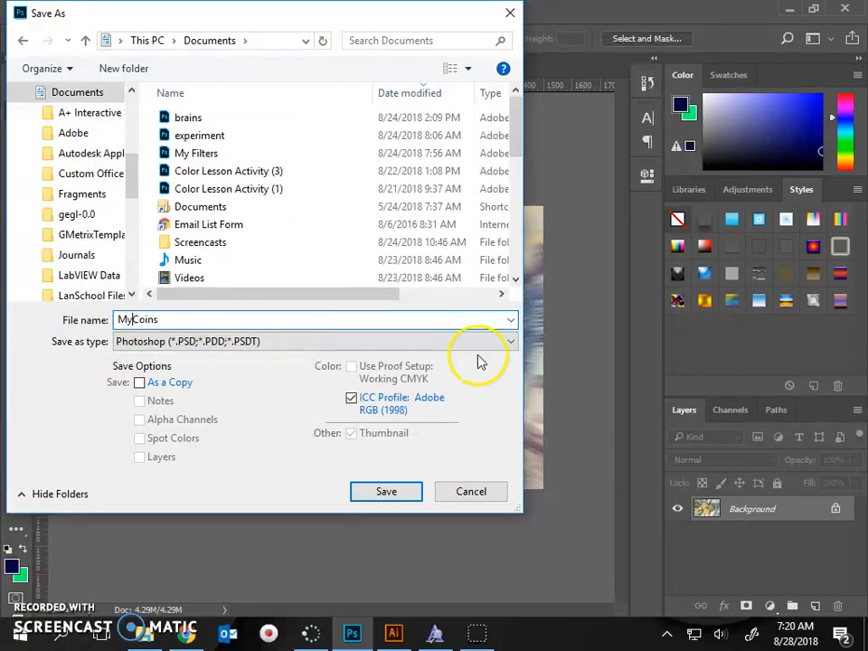
pyautogui.click(395, 497)
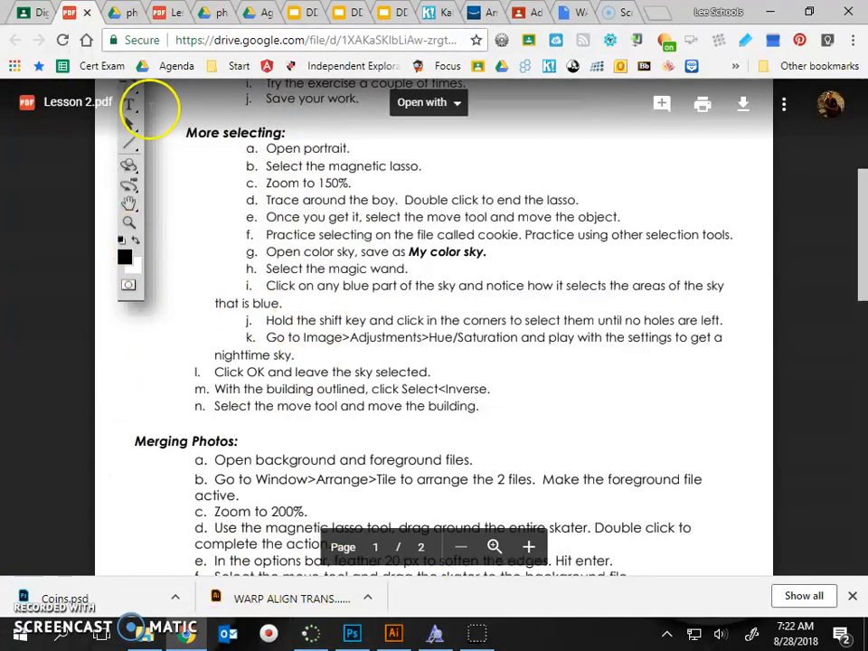
# Step: Download Portrait.jpg from the photo folder in Google Drive in Chrome
pyautogui.click(114, 11)
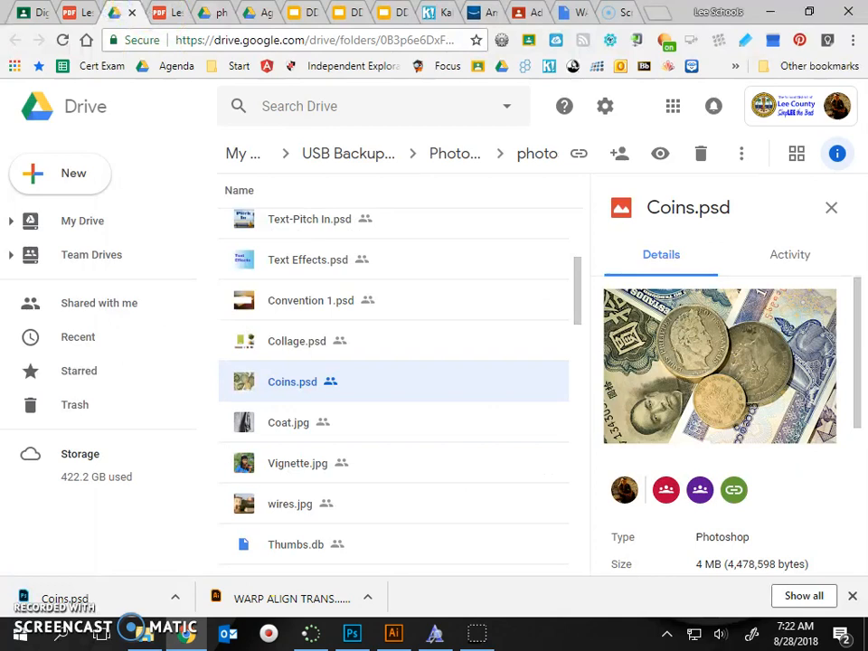
pyautogui.scroll(-3, 397, 384)
pyautogui.scroll(-2, 397, 383)
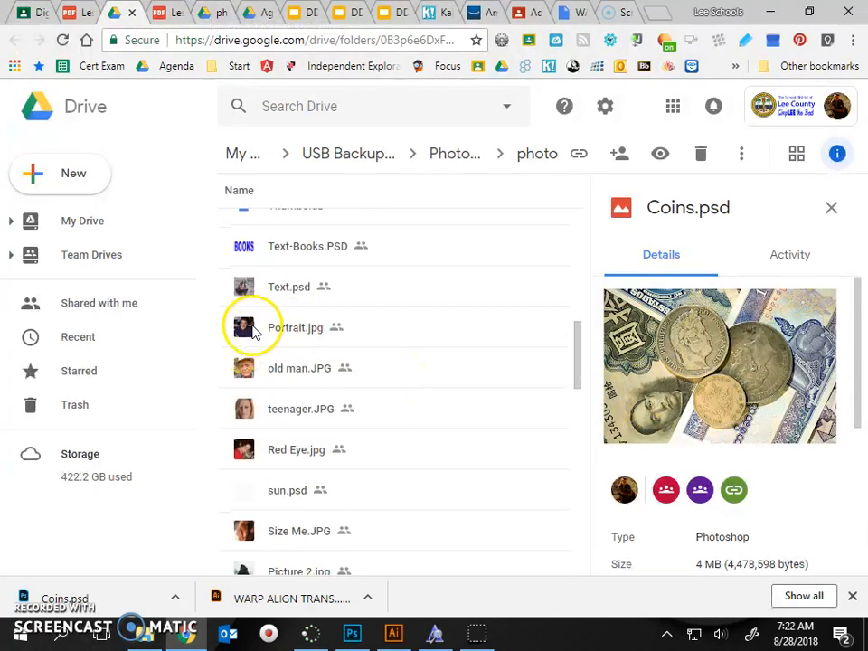
pyautogui.rightClick(253, 332)
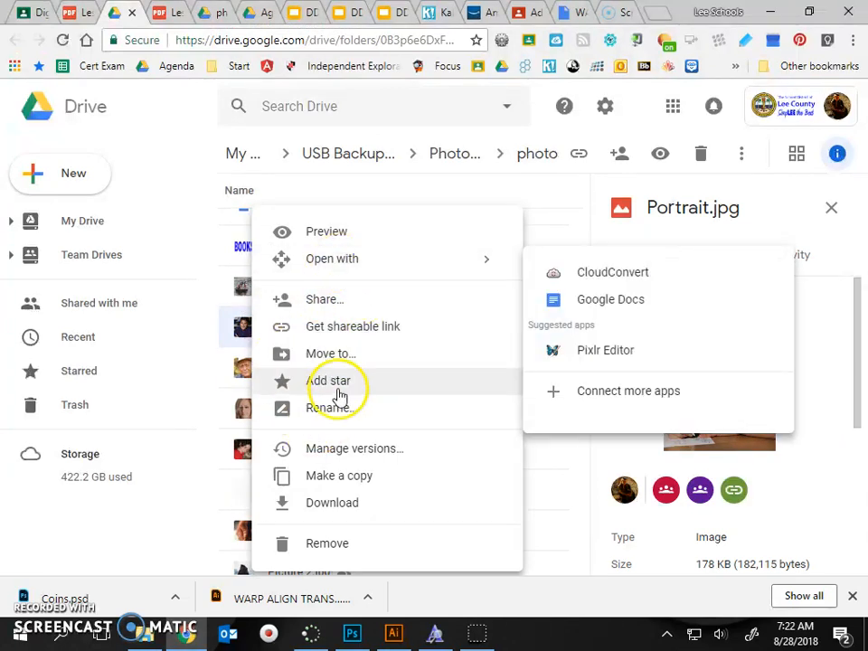
pyautogui.click(346, 505)
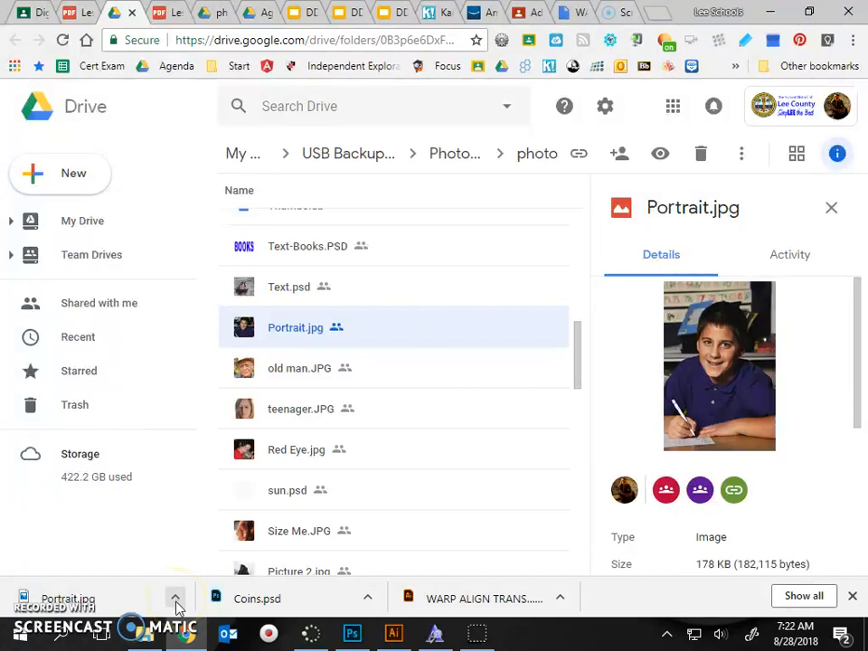
# Step: Show the downloaded Portrait.jpg in its folder and open it in Photoshop as its own document alongside MyCoins.psd
pyautogui.click(177, 600)
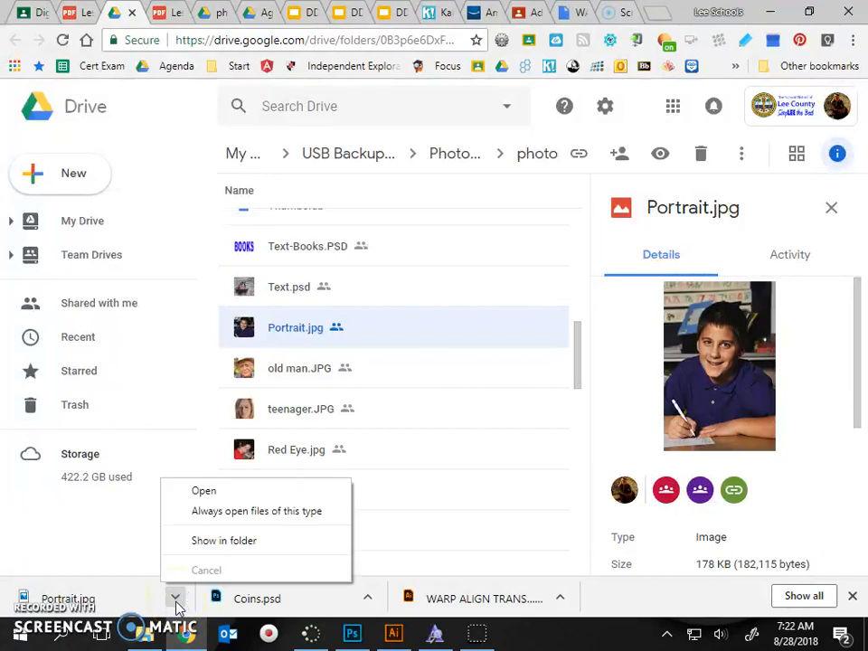
pyautogui.click(226, 540)
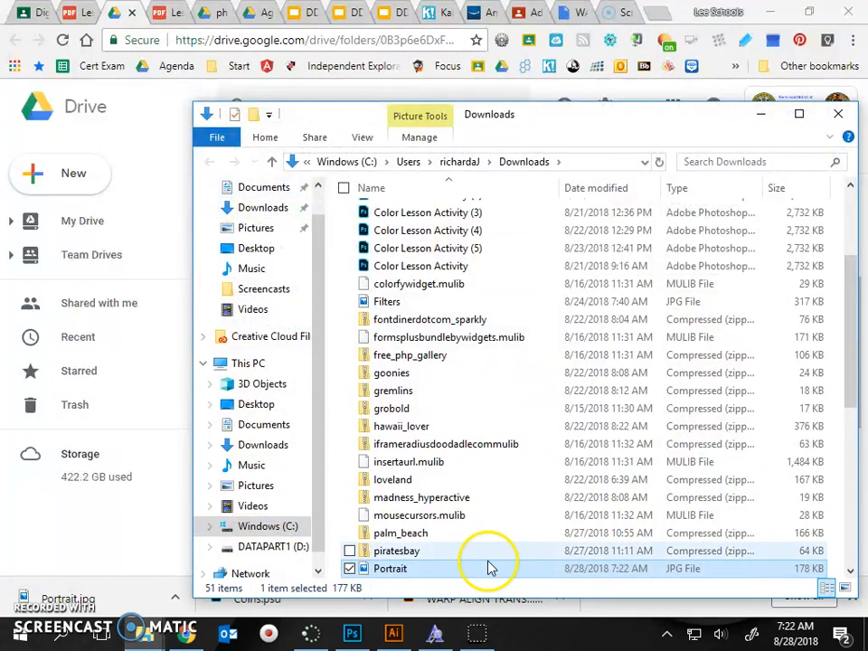
pyautogui.moveTo(387, 572); pyautogui.dragTo(505, 11)
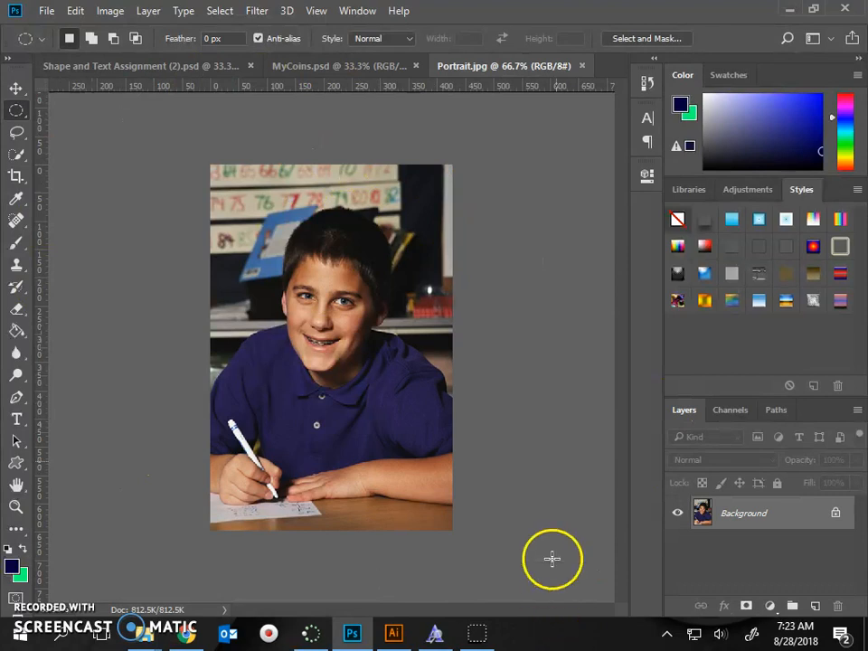
pyautogui.click(308, 70)
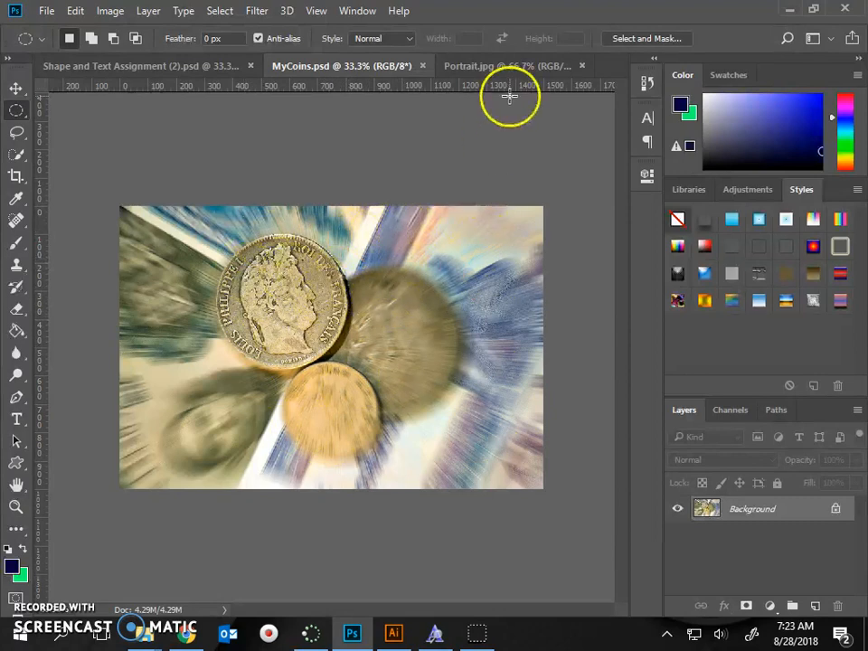
pyautogui.click(519, 69)
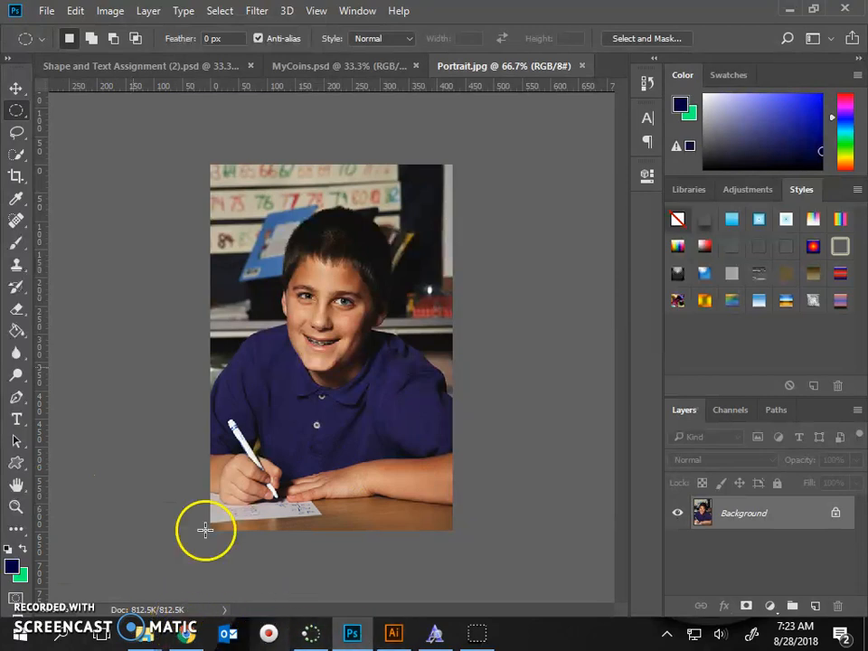
# Step: Review the More selecting instructions in Lesson 2.pdf in Chrome, and return to Portrait.jpg in Photoshop with the lasso tools at hand
pyautogui.click(189, 635)
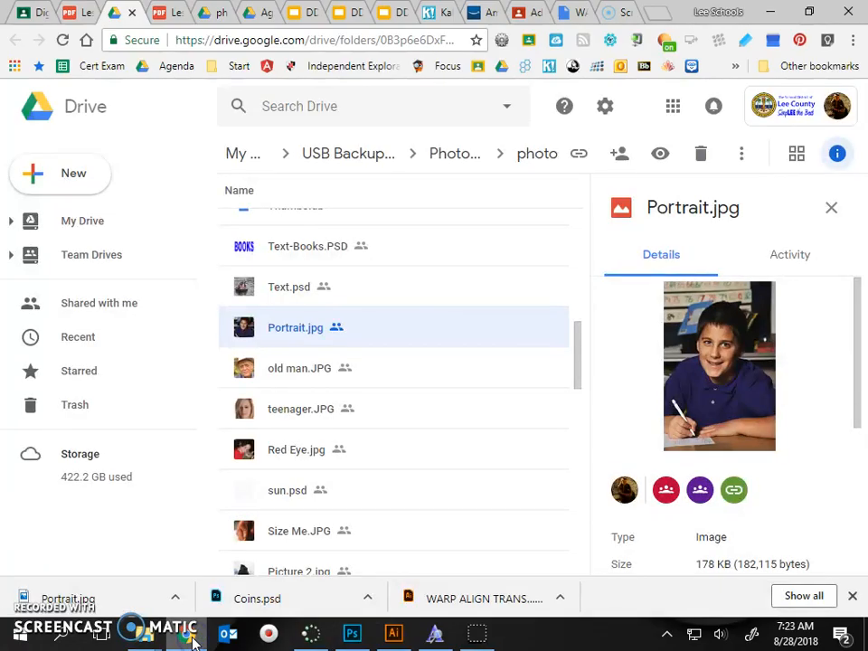
pyautogui.click(76, 14)
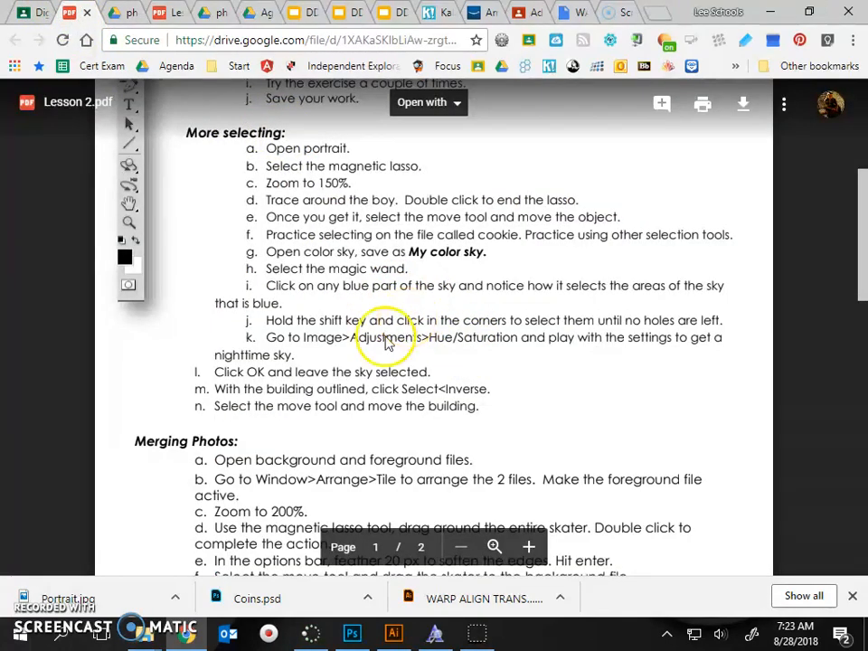
pyautogui.scroll(3, 320, 391)
pyautogui.scroll(-1, 321, 392)
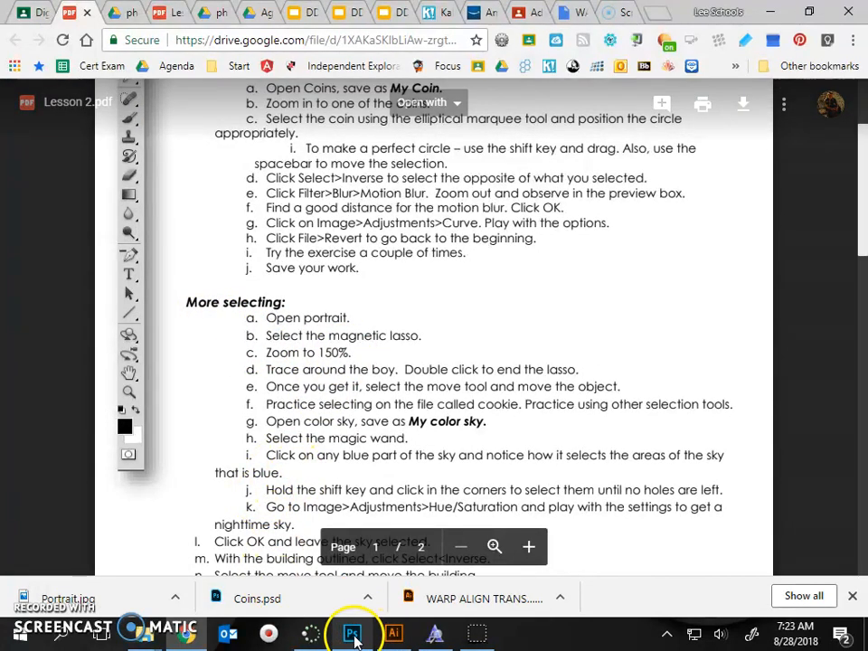
pyautogui.moveTo(355, 637)
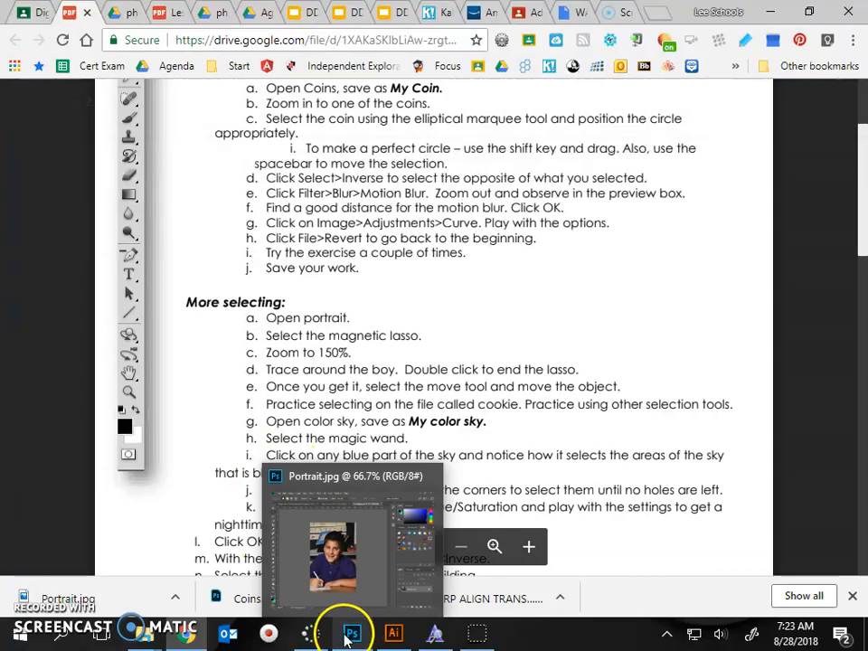
pyautogui.click(348, 639)
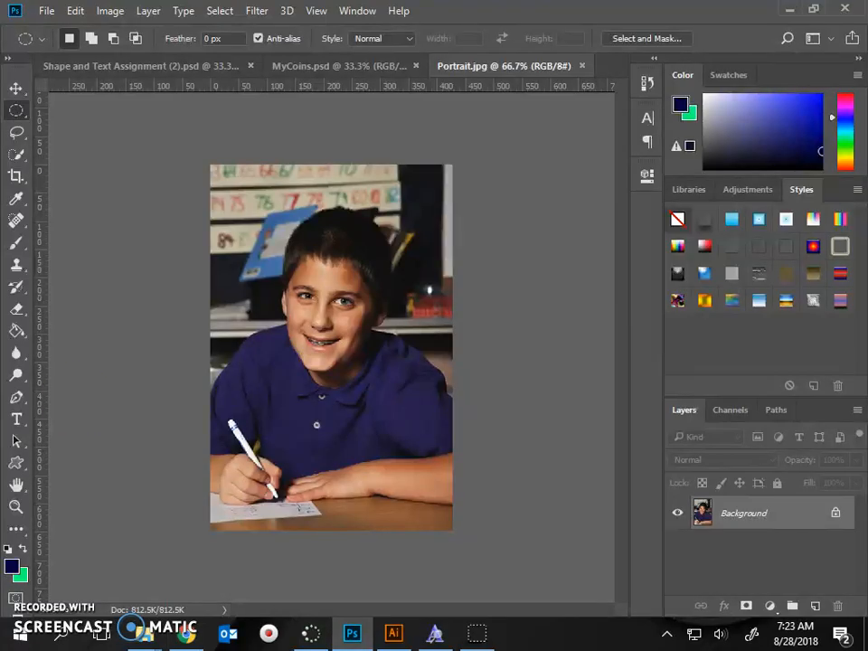
pyautogui.click(13, 133)
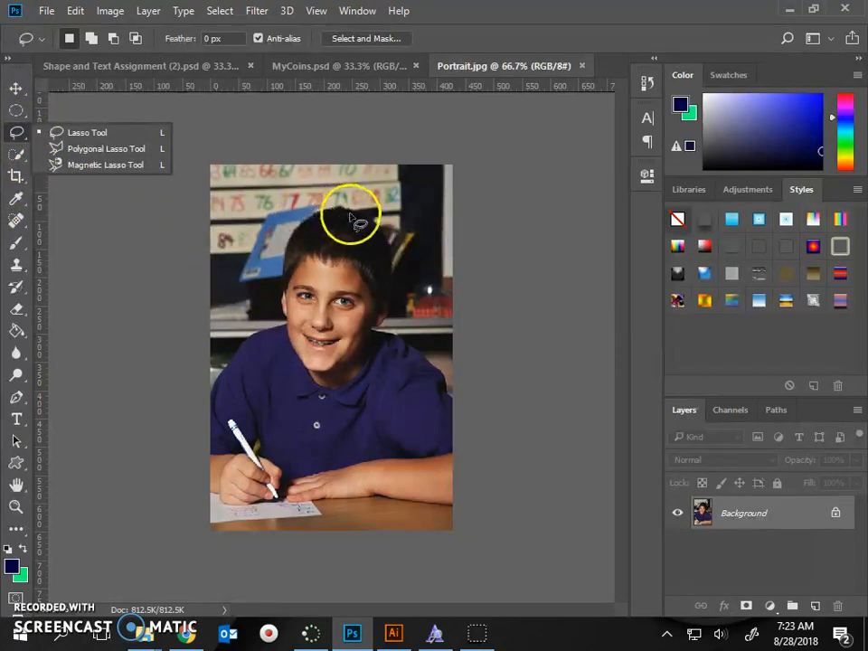
pyautogui.click(184, 636)
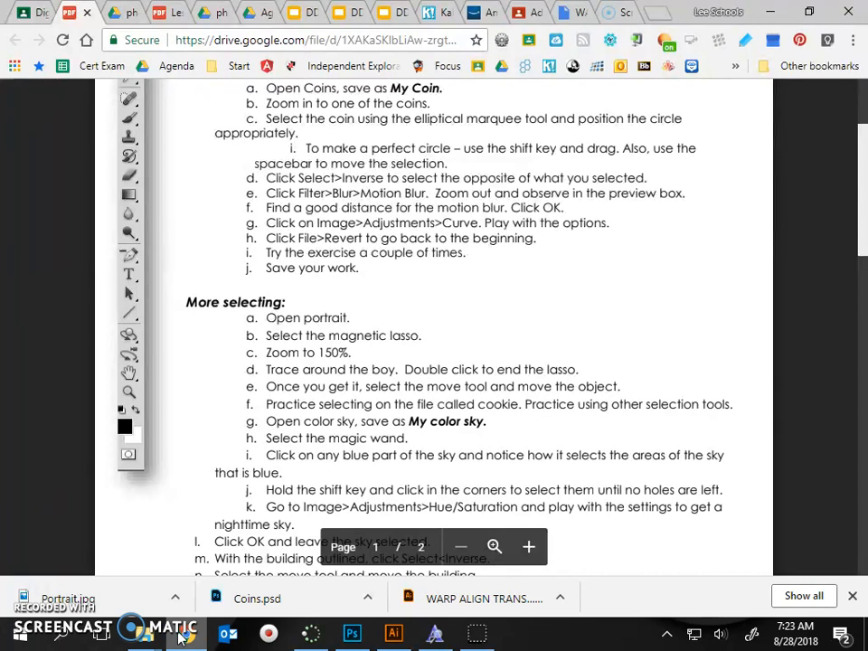
pyautogui.click(183, 635)
pyautogui.click(184, 636)
pyautogui.click(183, 636)
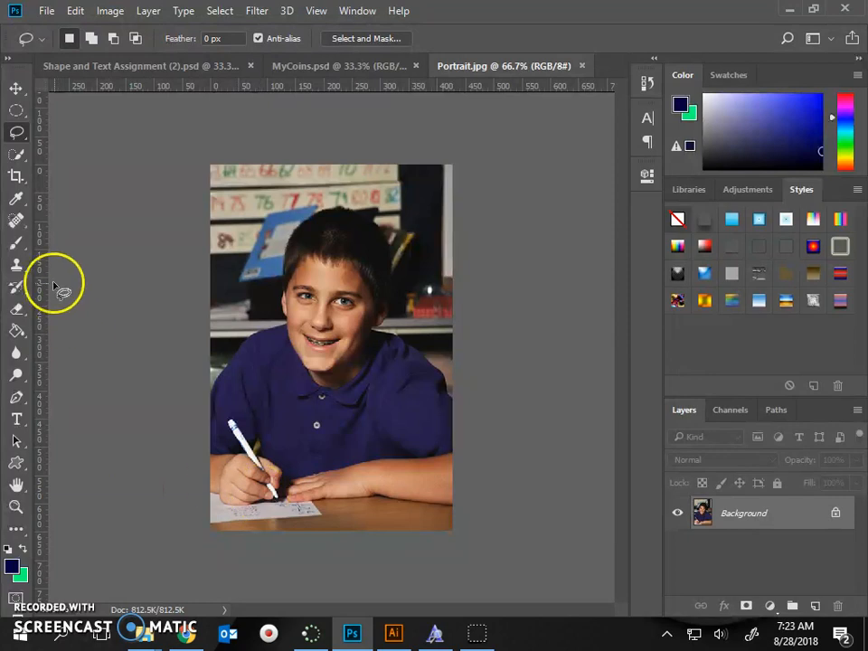
# Step: Trace a closed selection around the boy's head and face in Portrait.jpg with the Magnetic Lasso Tool
pyautogui.click(17, 134)
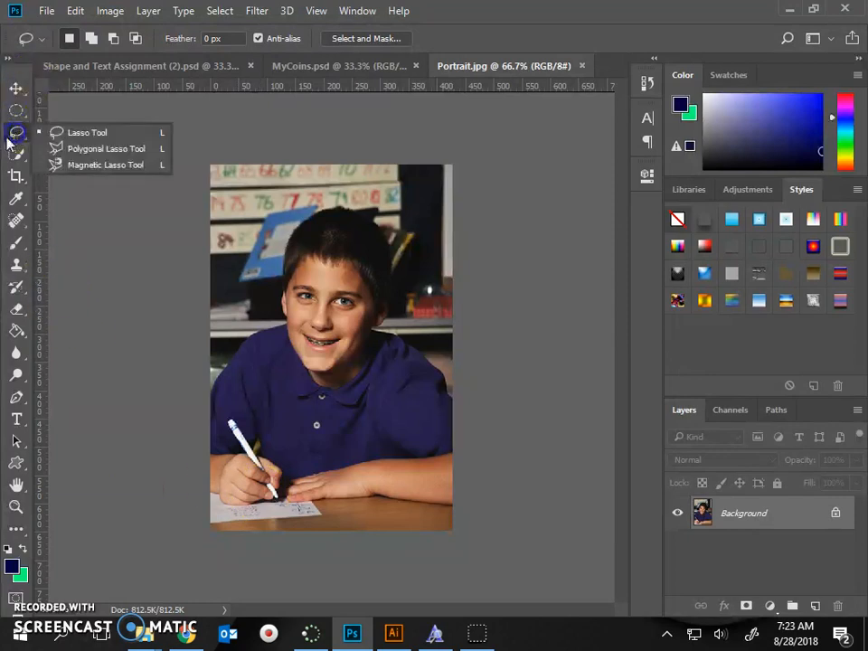
pyautogui.click(80, 166)
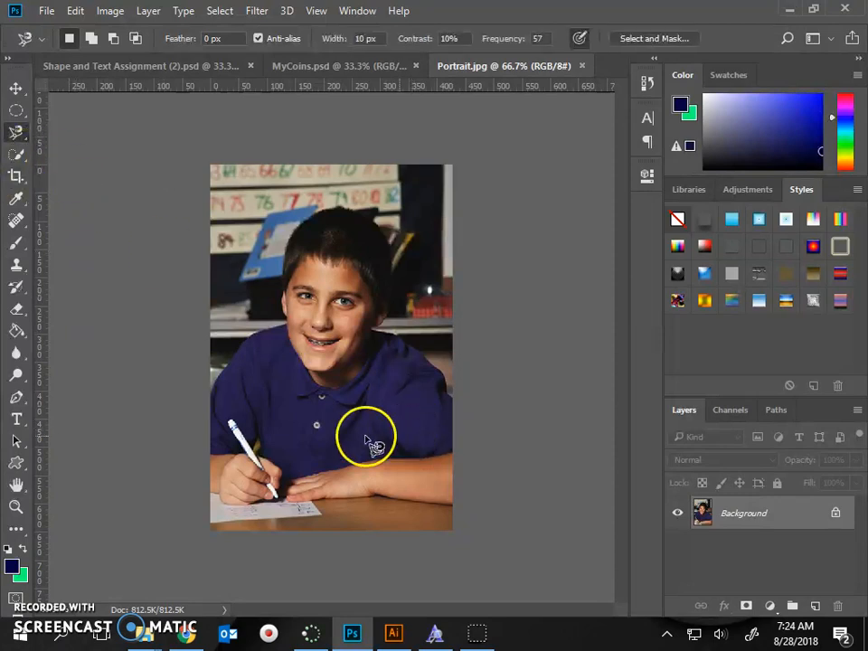
pyautogui.click(303, 364)
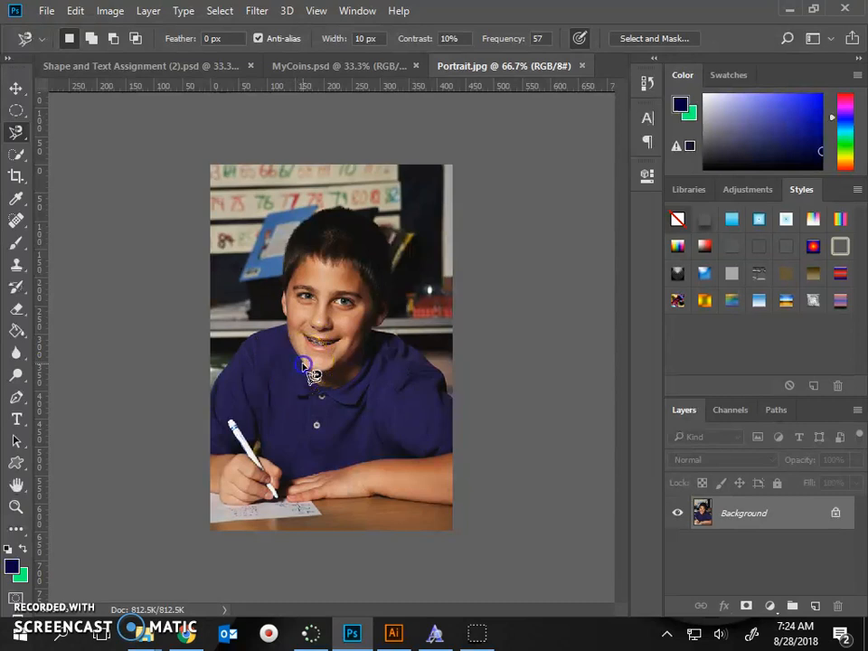
pyautogui.moveTo(297, 353); pyautogui.dragTo(281, 317)
pyautogui.moveTo(281, 272)
pyautogui.mouseDown()
pyautogui.moveTo(287, 241)
pyautogui.moveTo(341, 202)
pyautogui.moveTo(393, 241)
pyautogui.moveTo(387, 235)
pyautogui.moveTo(399, 266)
pyautogui.moveTo(385, 327)
pyautogui.moveTo(367, 337)
pyautogui.moveTo(354, 361)
pyautogui.moveTo(323, 375)
pyautogui.mouseUp()
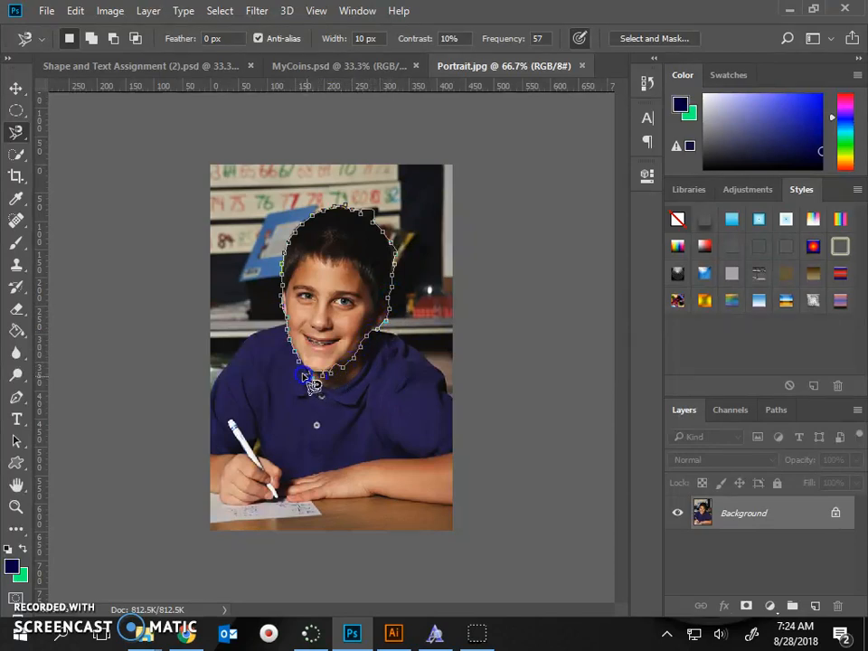
pyautogui.click(301, 365)
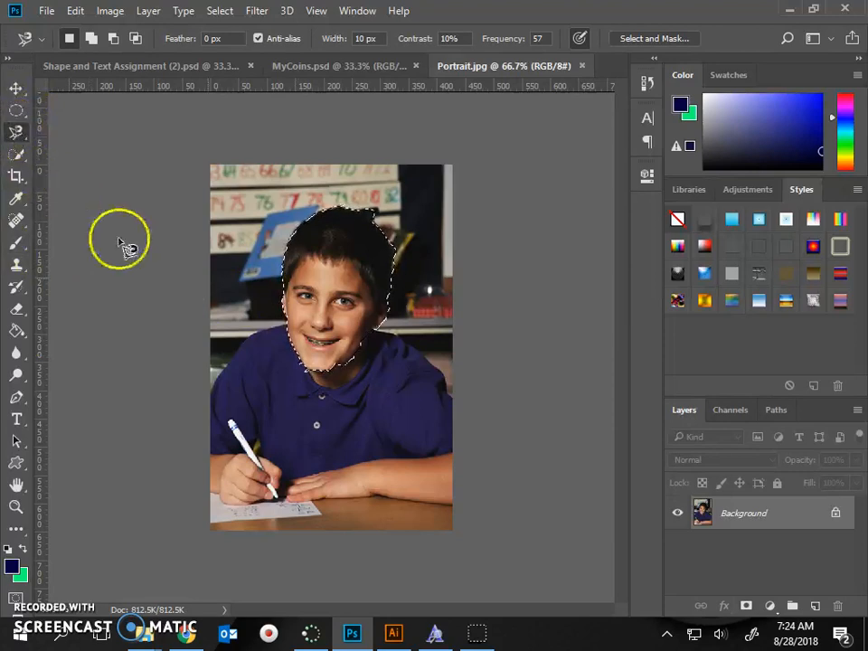
# Step: Subtract the stray corner beside the top of the boy's hair from the head selection with the Polygonal Lasso Tool
pyautogui.rightClick(16, 132)
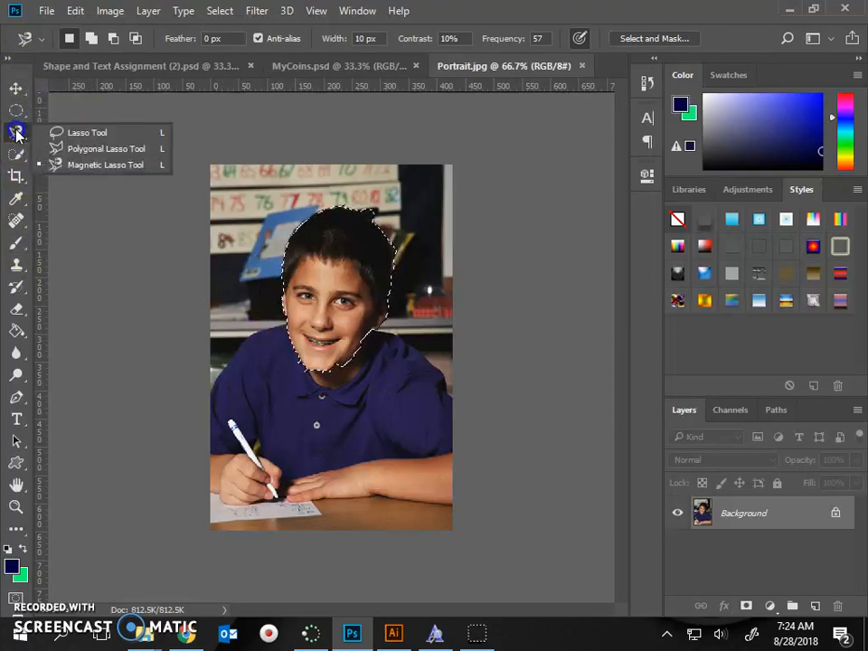
pyautogui.click(76, 165)
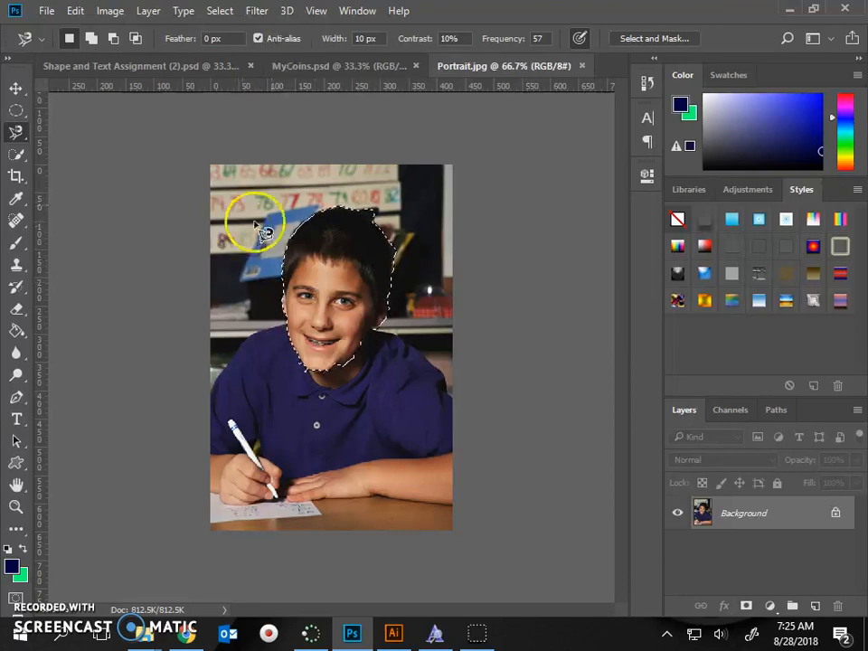
pyautogui.click(16, 132)
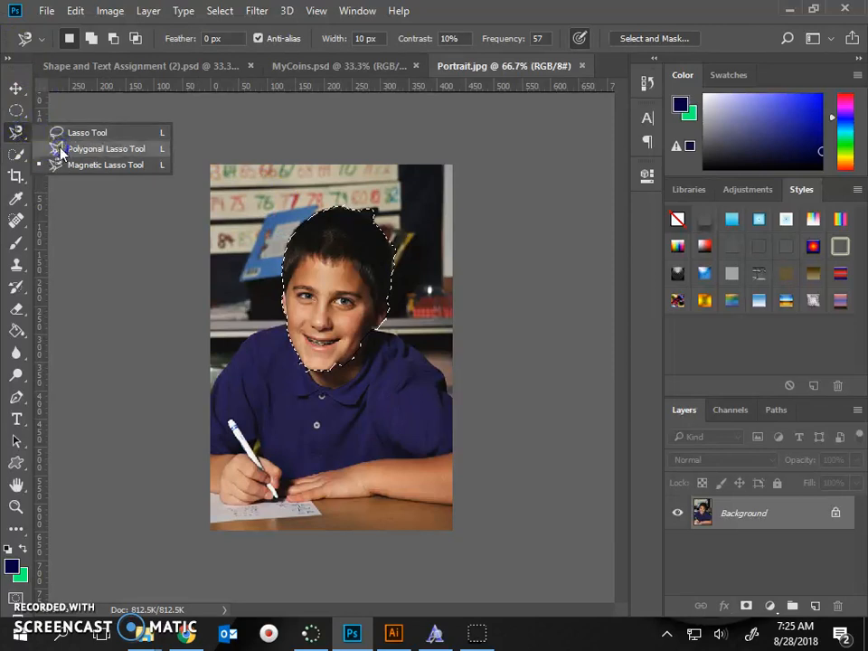
pyautogui.click(124, 154)
pyautogui.click(96, 156)
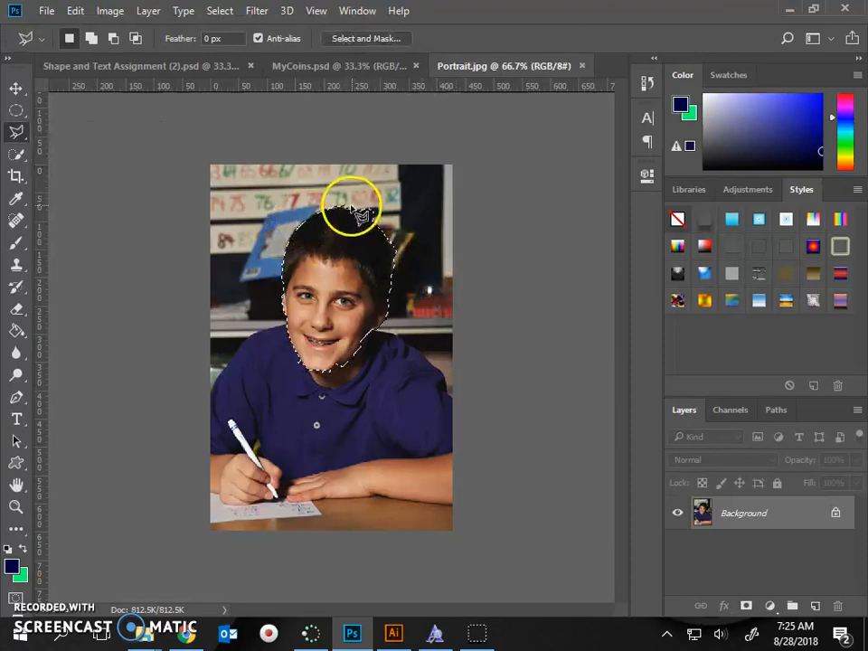
pyautogui.press('alt')
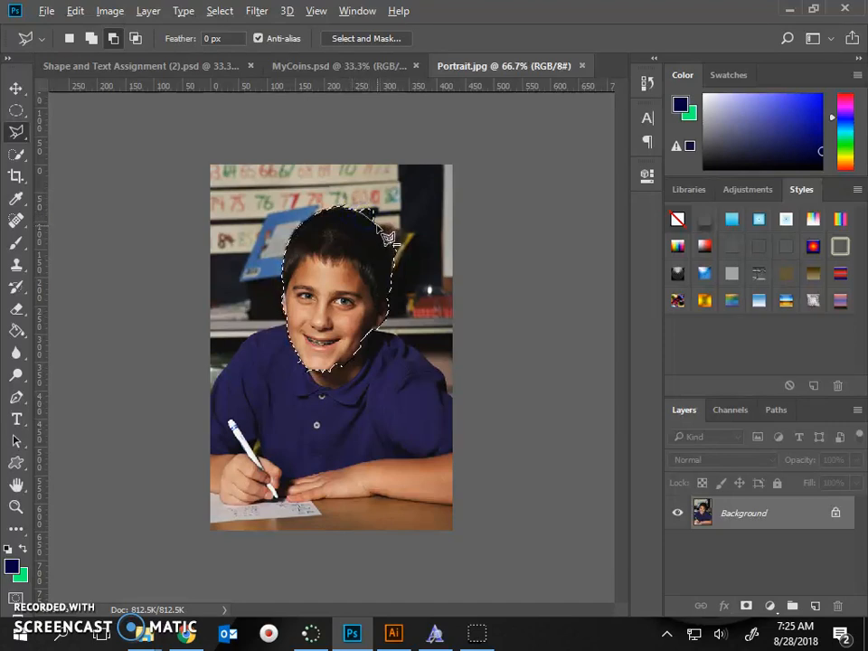
pyautogui.click(359, 170)
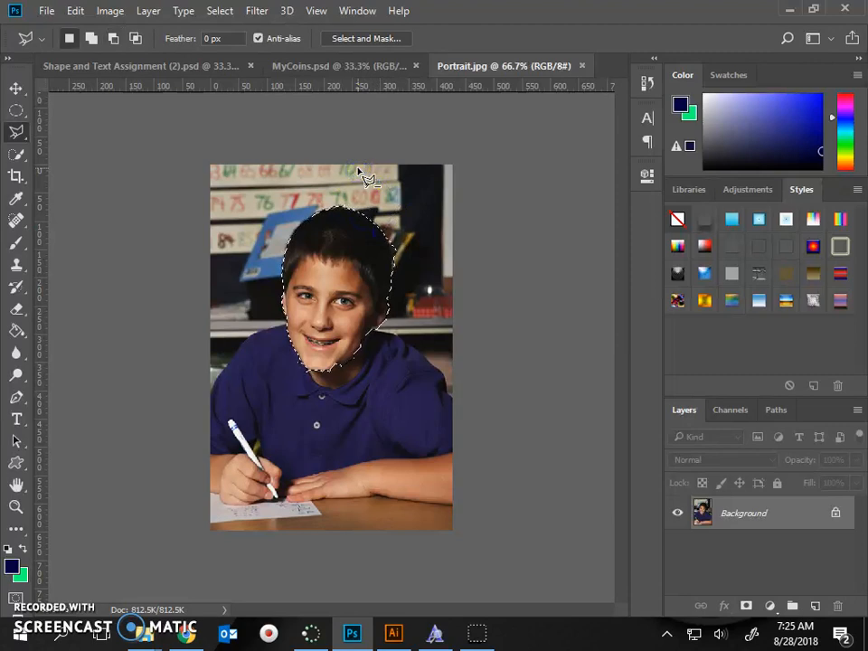
# Step: Subtract the strip of background along the right side of the boy's hair from the selection with the Polygonal Lasso Tool
pyautogui.press('alt')
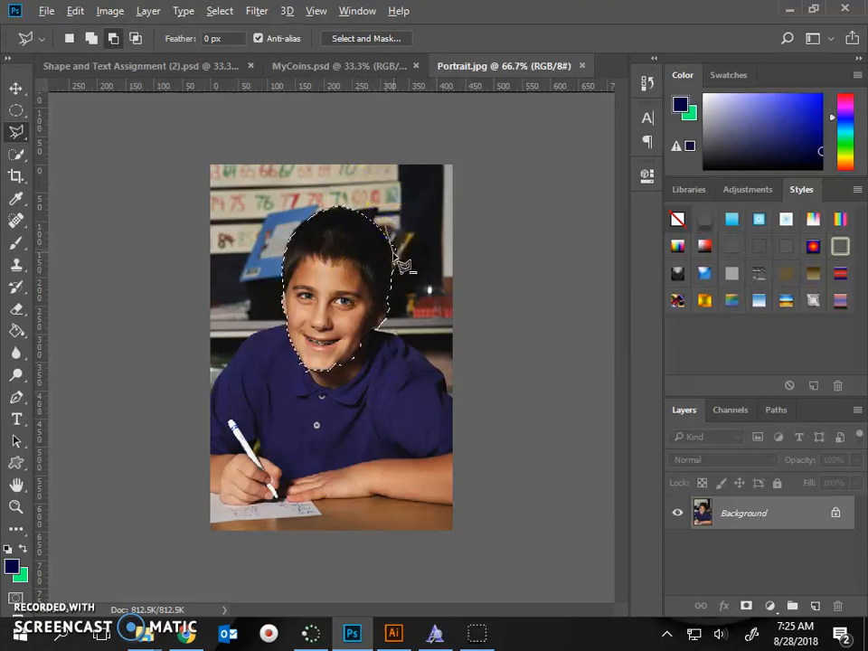
pyautogui.keyDown('alt'); pyautogui.click(404, 312); pyautogui.keyUp('alt')
pyautogui.keyDown('alt'); pyautogui.click(442, 223); pyautogui.keyUp('alt')
pyautogui.keyDown('alt'); pyautogui.doubleClick(381, 185); pyautogui.keyUp('alt')
# Step: Add the missed skin along the boy's chin and lower jaw to the head selection with the Polygonal Lasso Tool
pyautogui.keyDown('alt'); pyautogui.click(277, 373); pyautogui.keyUp('alt')
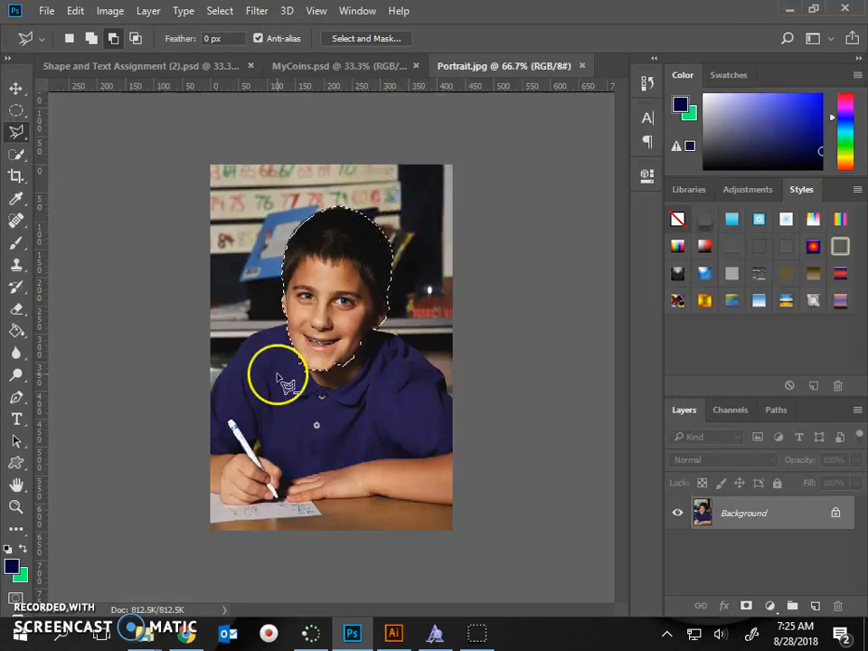
pyautogui.keyDown('shift'); pyautogui.click(344, 366); pyautogui.keyUp('shift')
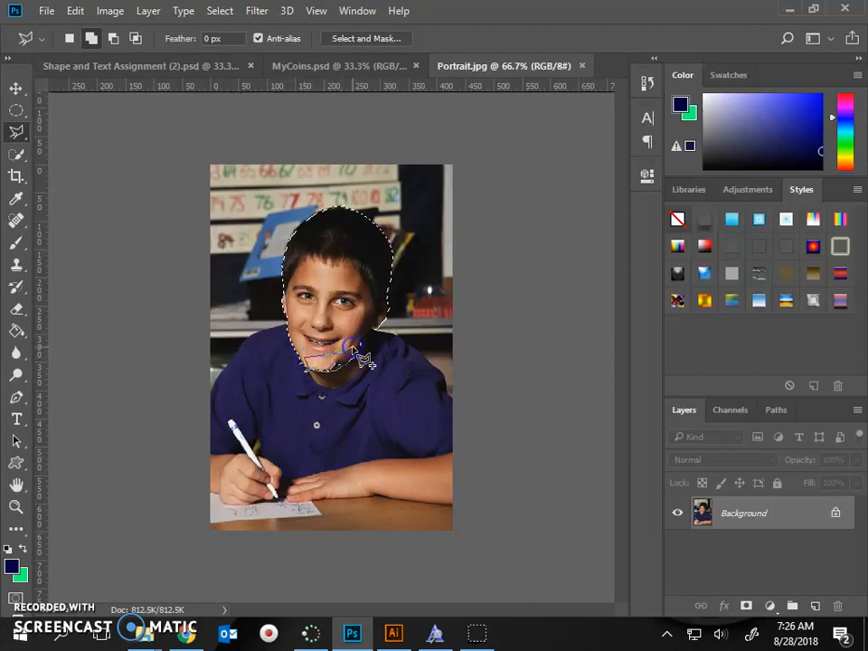
pyautogui.click(313, 371)
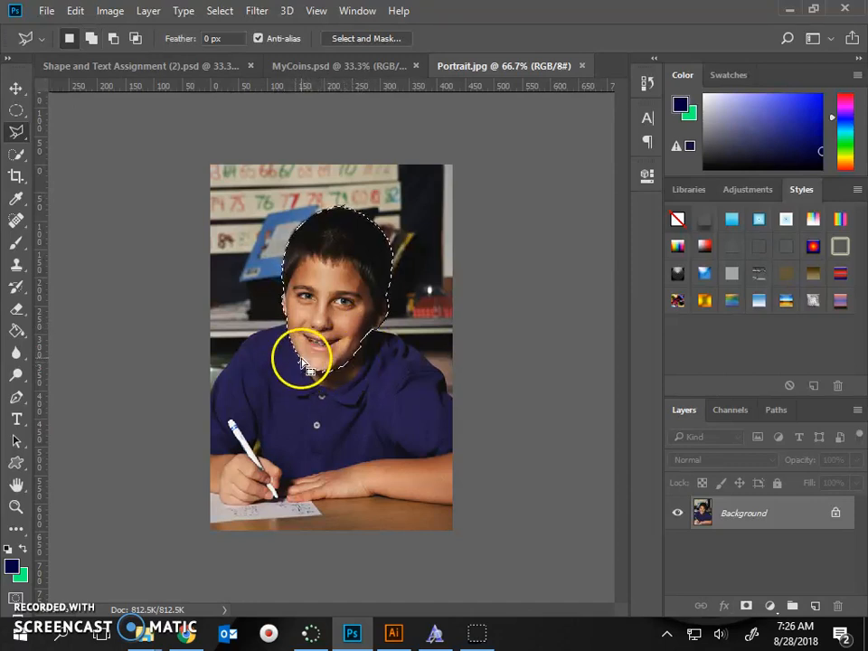
# Step: Subtract the stray shirt sliver beside the left side of the boy's chin from the selection with the Polygonal Lasso Tool
pyautogui.press('alt')
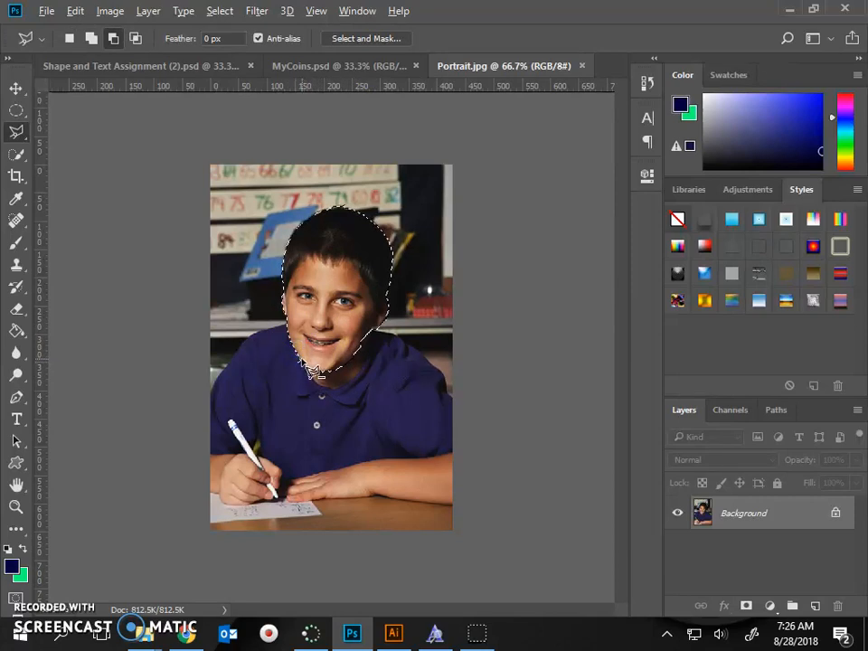
pyautogui.click(262, 368)
pyautogui.click(264, 358)
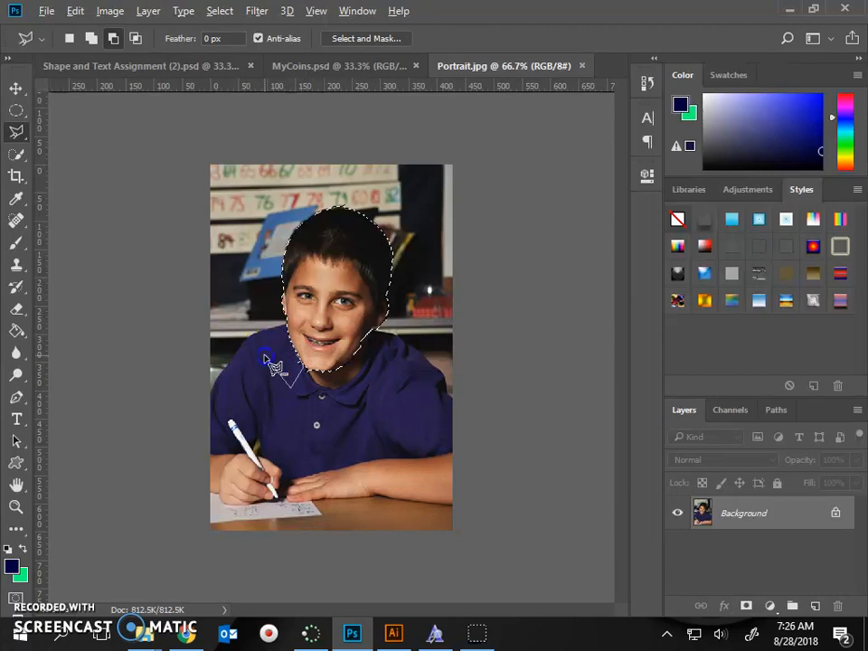
pyautogui.click(287, 378)
pyautogui.click(304, 368)
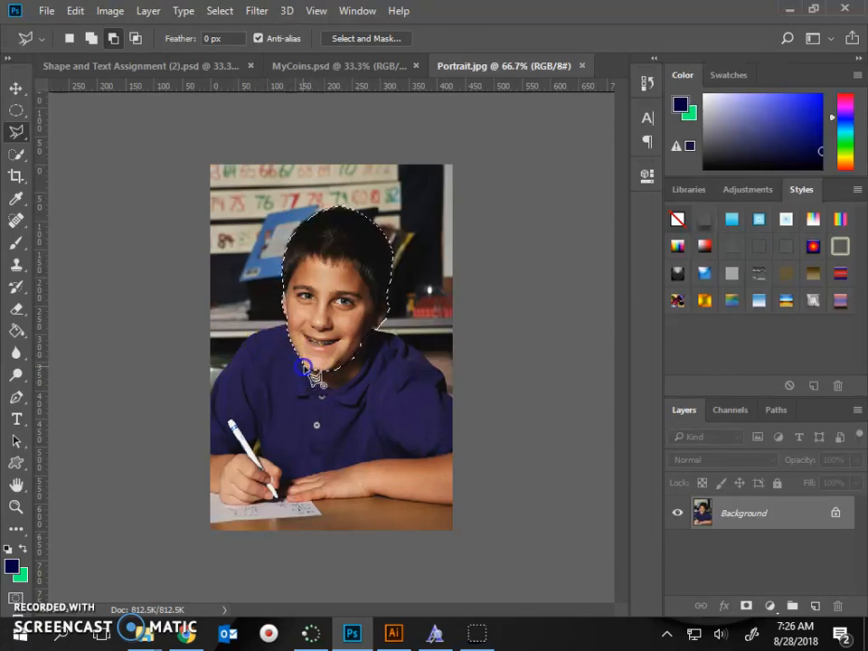
pyautogui.click(317, 370)
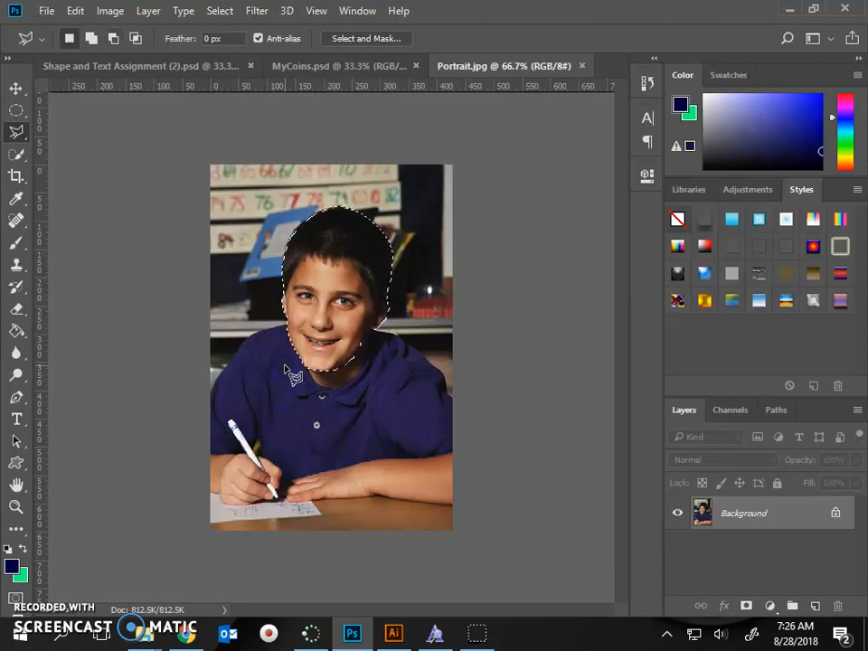
pyautogui.moveTo(337, 351); pyautogui.dragTo(362, 342)
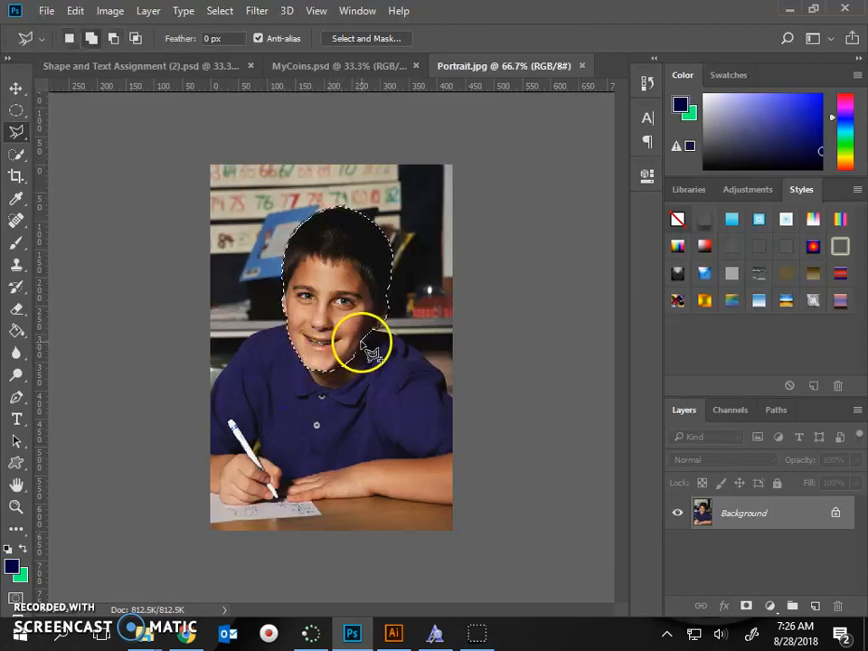
pyautogui.press('alt')
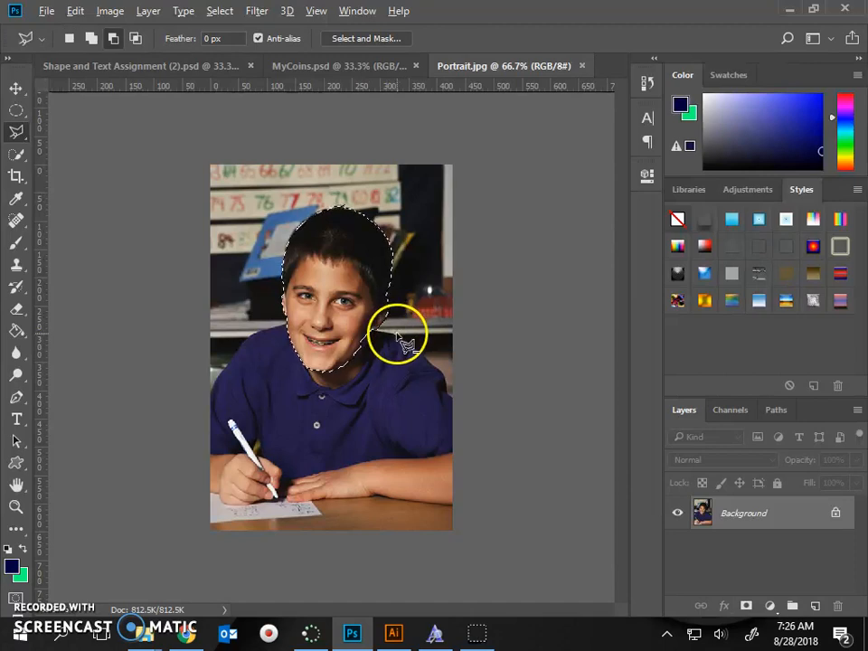
# Step: Check the More selecting instructions in Chrome, and move the selected head toward the upper-left of the Photoshop portrait with the Move Tool
pyautogui.click(188, 634)
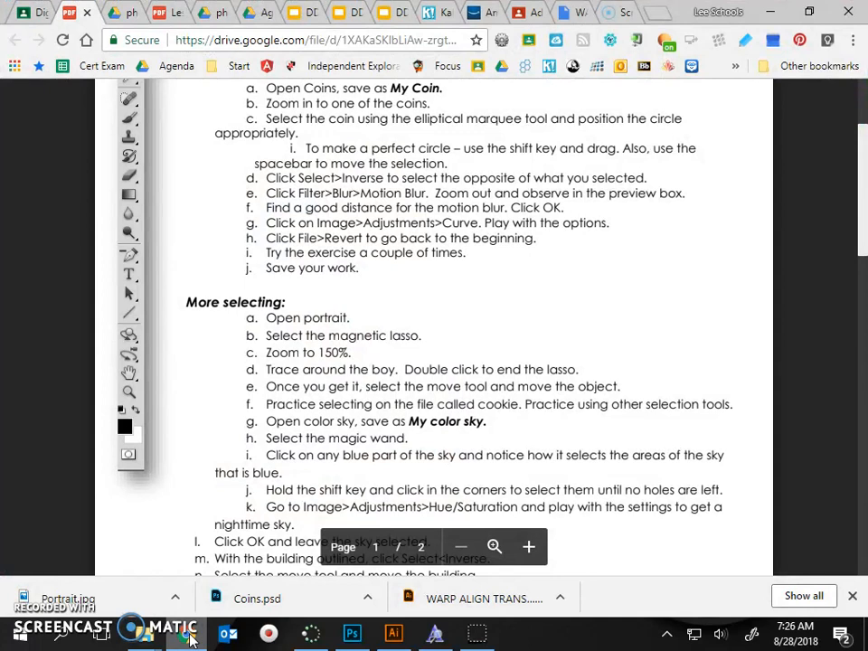
pyautogui.hotkey('alt', 'Tab')
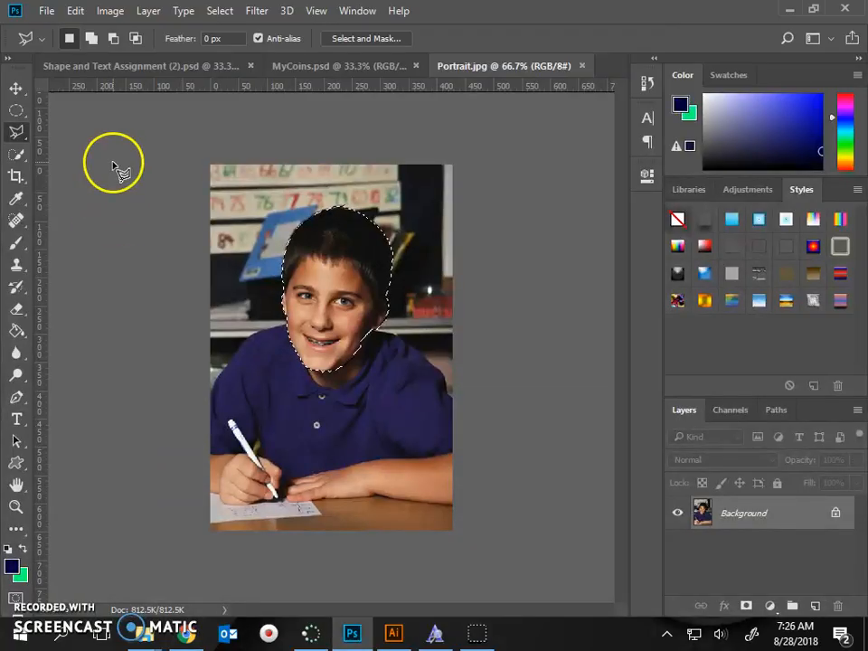
pyautogui.click(12, 88)
pyautogui.moveTo(312, 302); pyautogui.dragTo(258, 272)
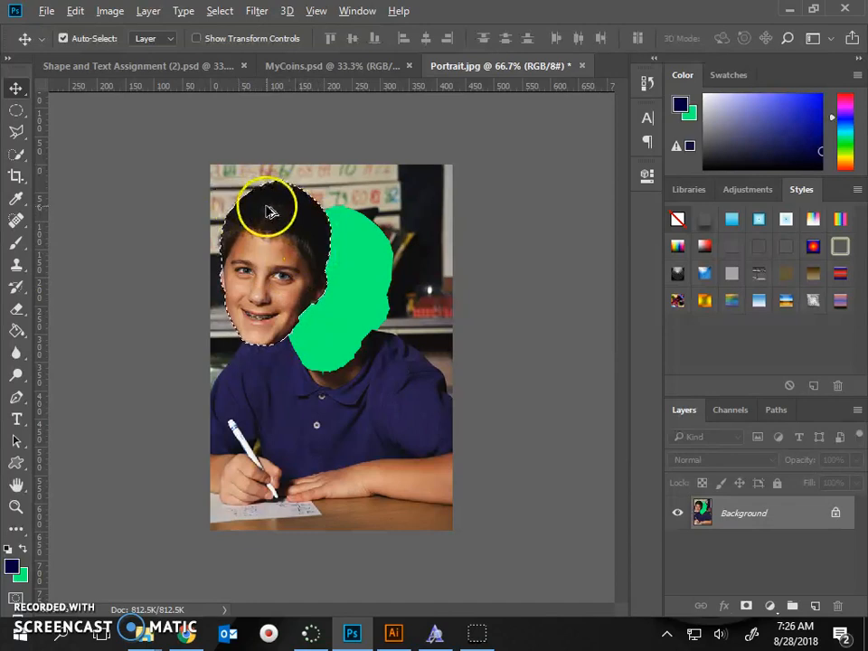
# Step: Try placing two copies of the selected head, one toward the photo's right edge and one over the neck, and undo both
pyautogui.moveTo(261, 209); pyautogui.dragTo(373, 205)
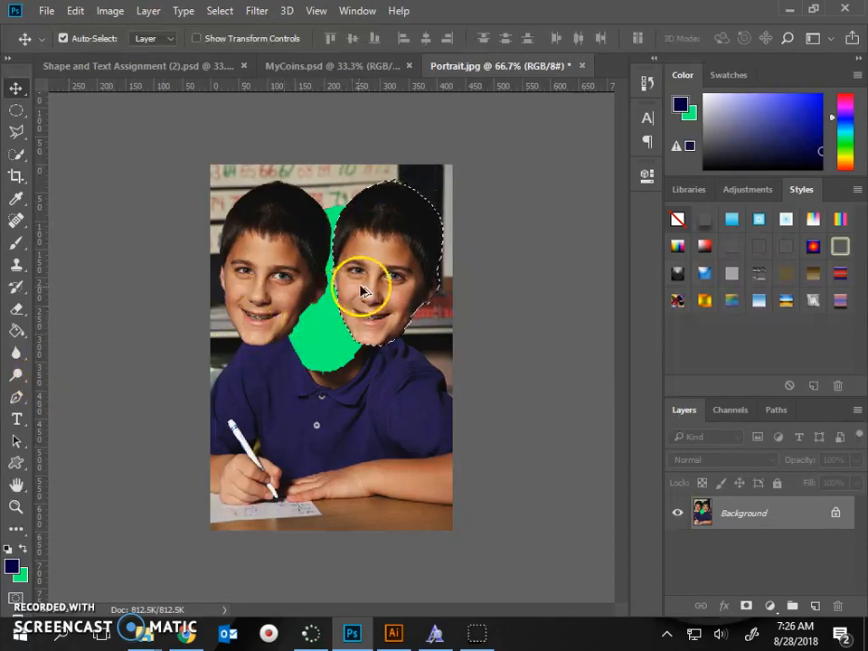
pyautogui.moveTo(391, 283); pyautogui.dragTo(335, 294)
pyautogui.click(110, 291)
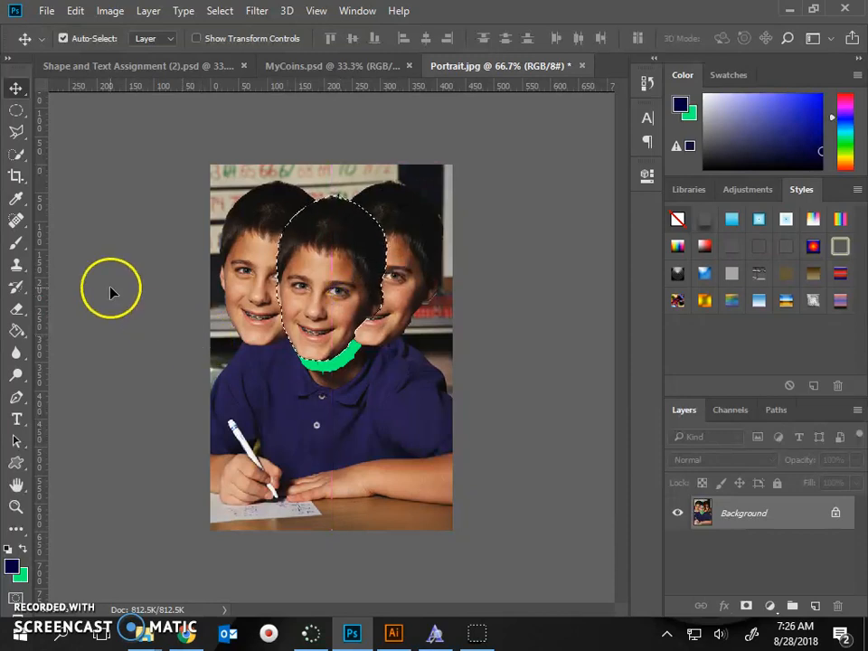
pyautogui.hotkey('ctrl', 'alt', 'z')
pyautogui.hotkey('ctrl', 'alt', 'z')
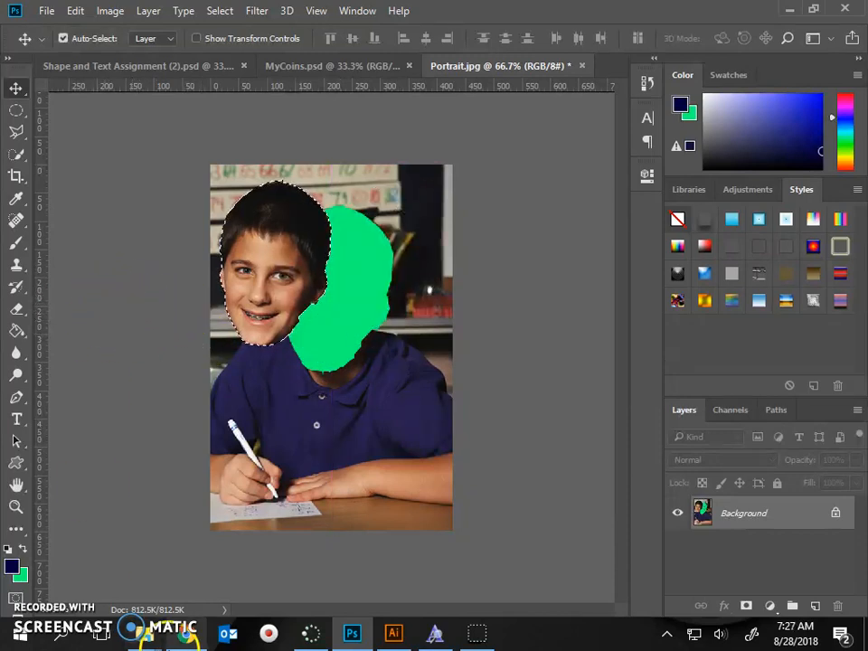
# Step: Switch to Lesson 2.pdf in Chrome to review the next More selecting instructions
pyautogui.click(186, 633)
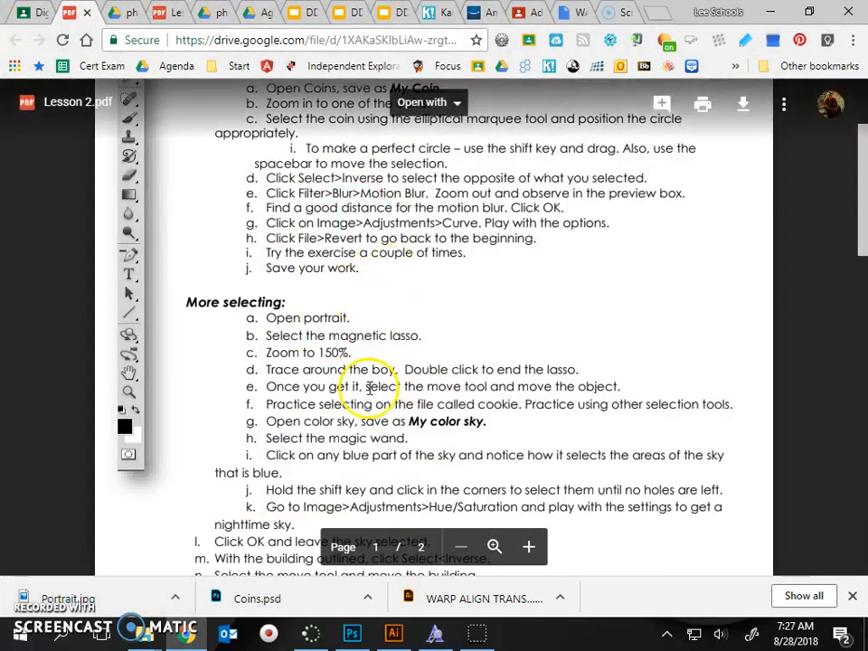